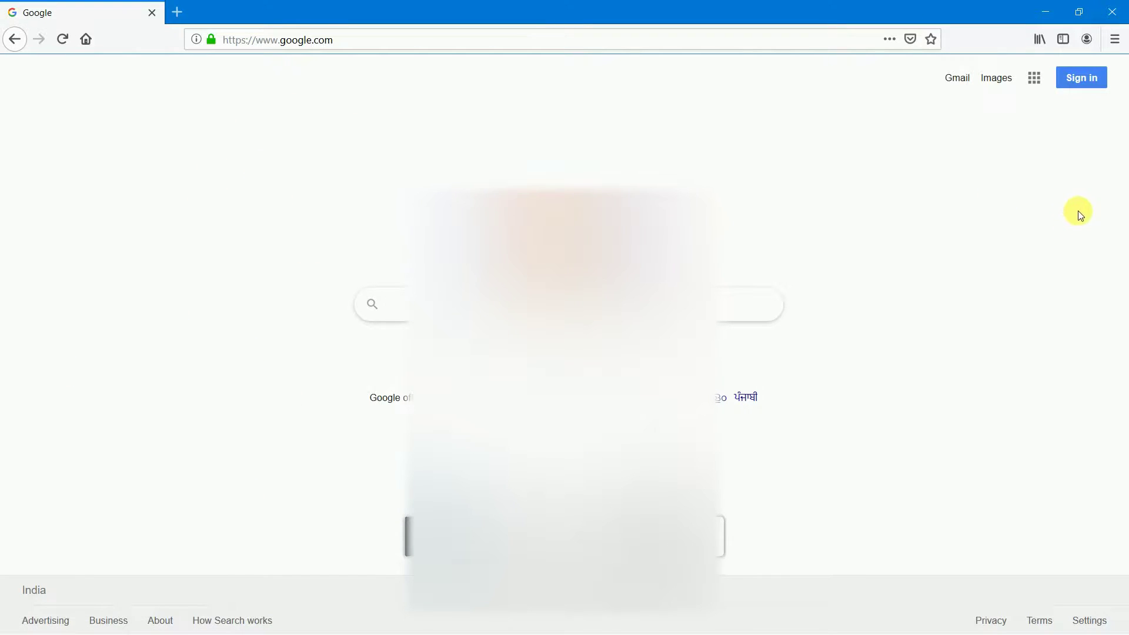
Step: Sign in to the Google account from the Google home page
click(1092, 82)
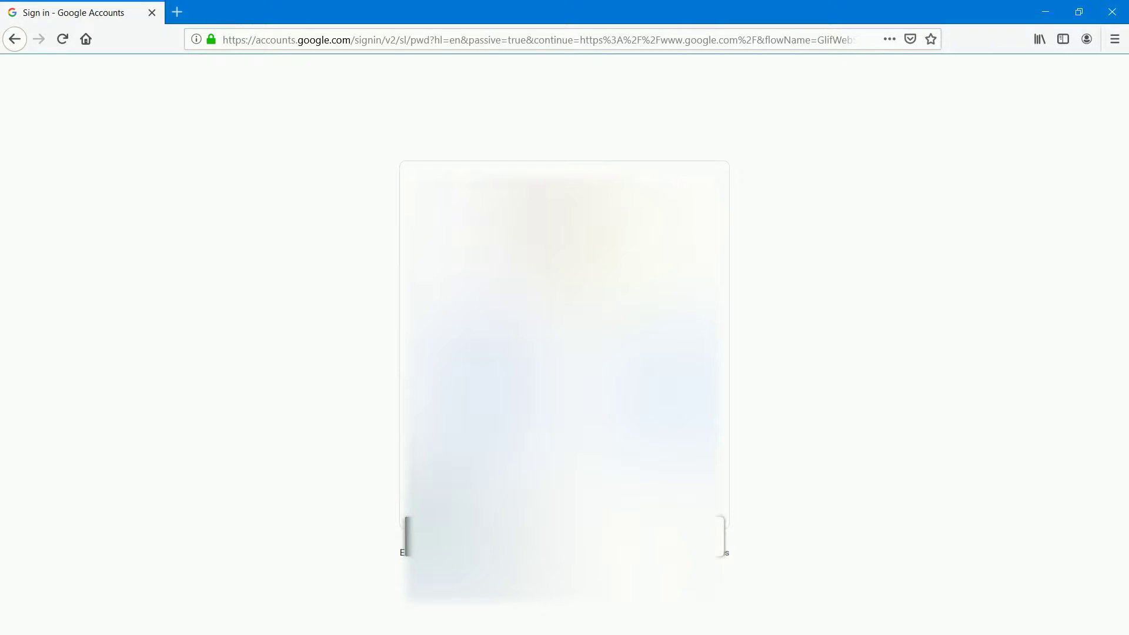
key(alt+Left)
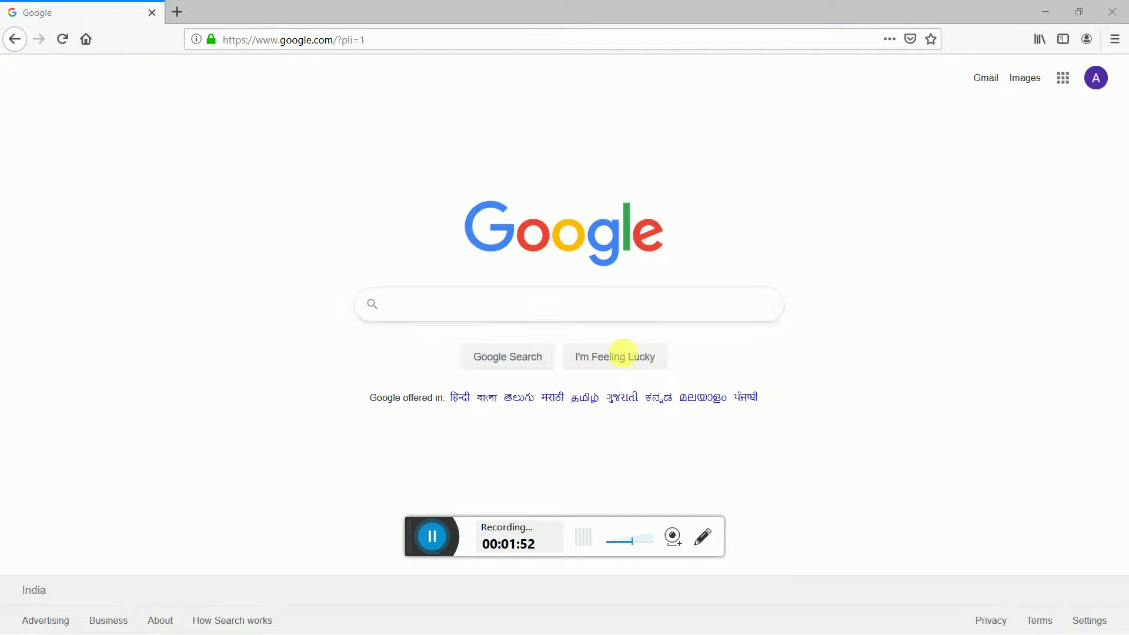
Step: Search Google for blogger and open the Blogger.com site from the results
click(515, 304)
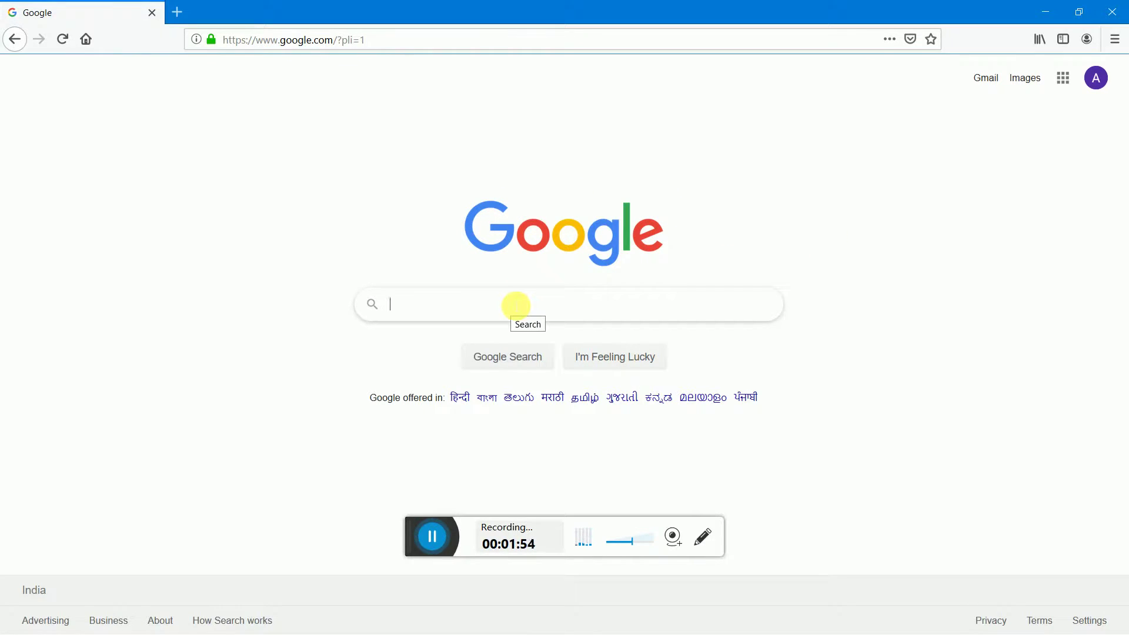
text(b)
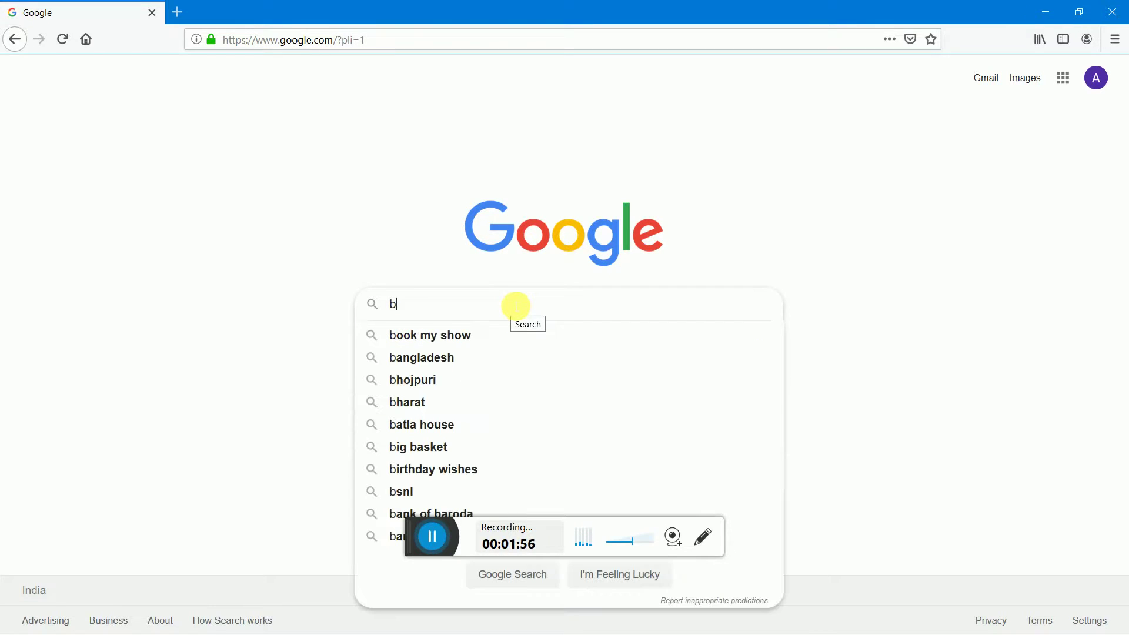
text(lo)
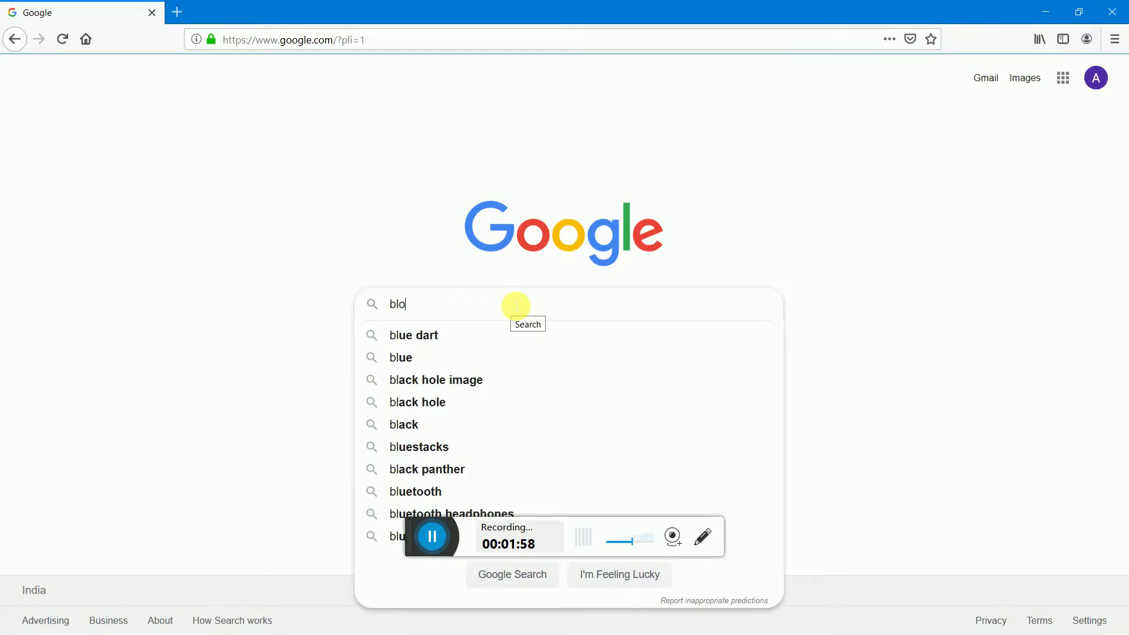
text(gger)
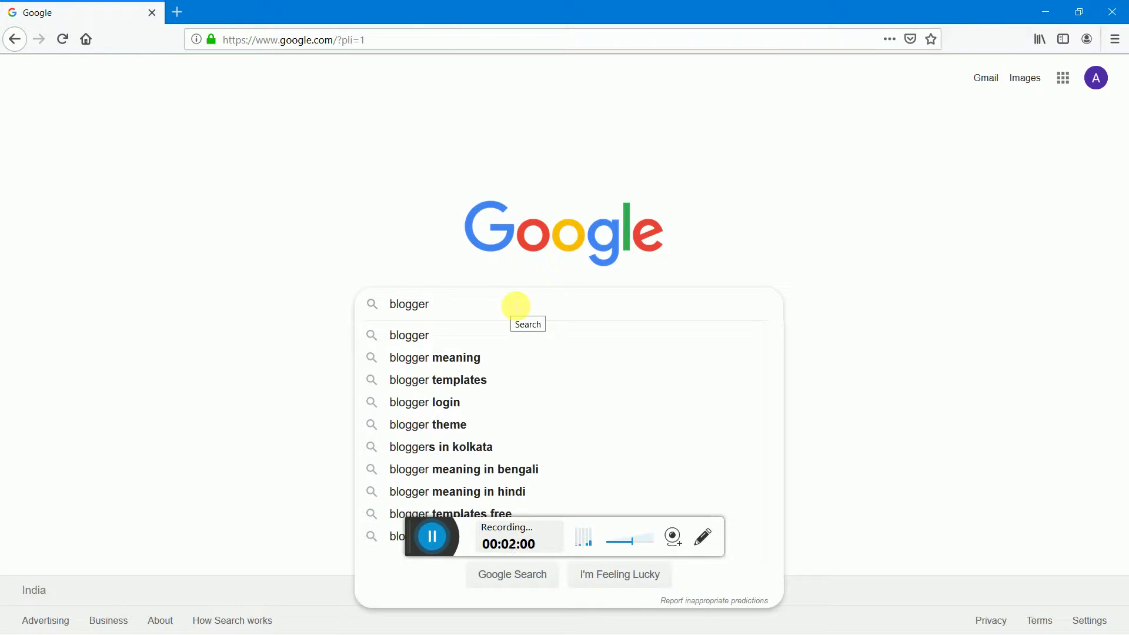
key(Return)
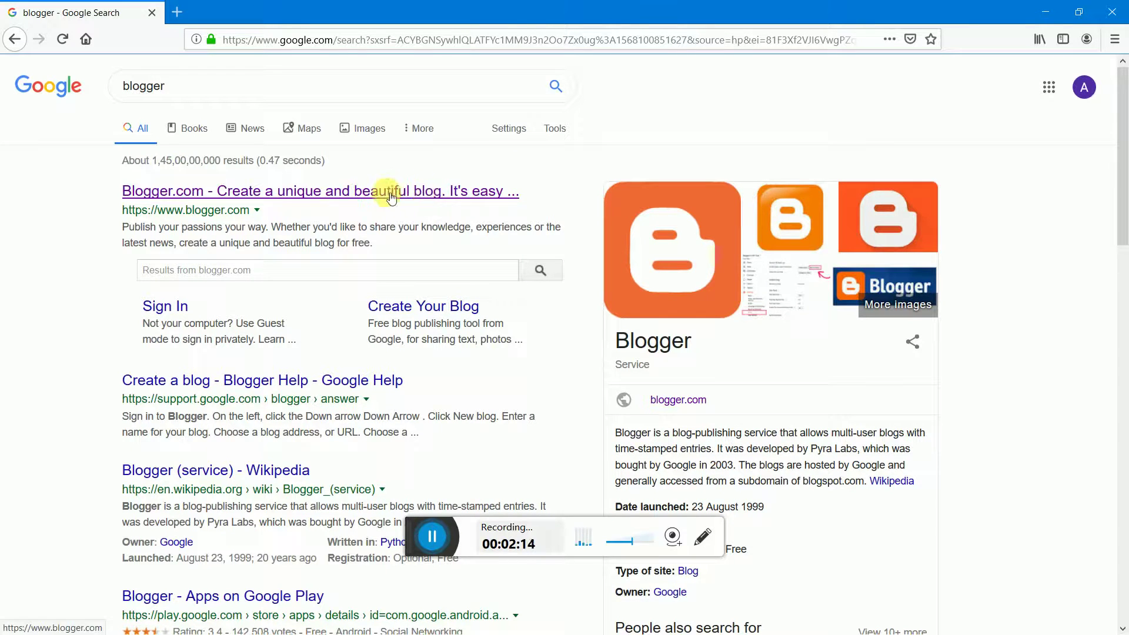
click(320, 194)
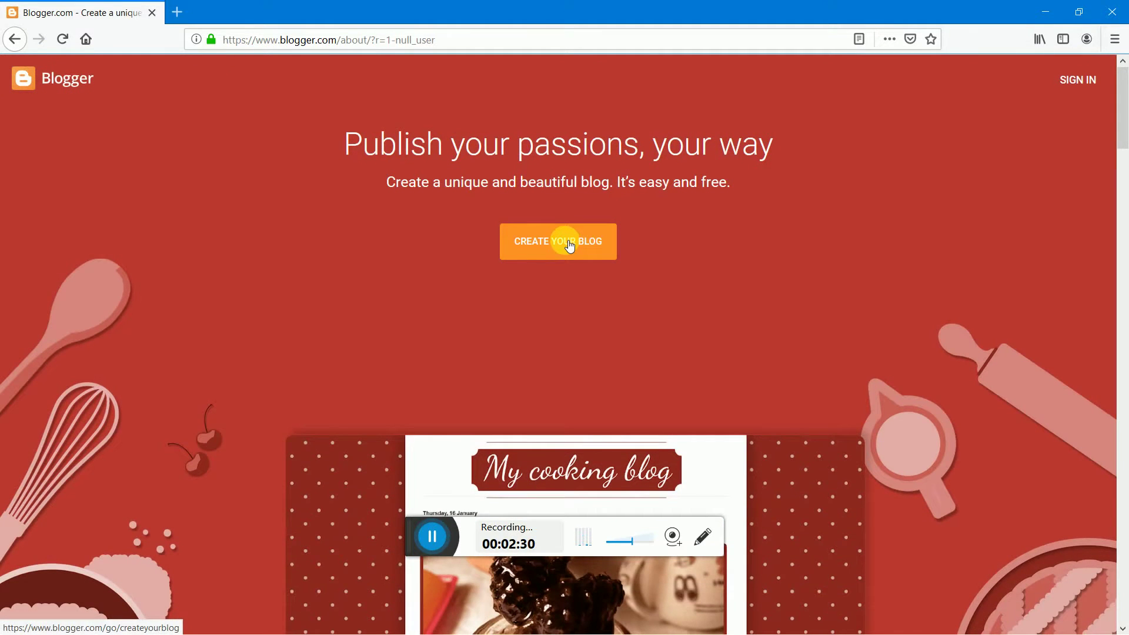
Step: Start creating a blog and confirm the Blogger profile with the display name Demo
click(569, 246)
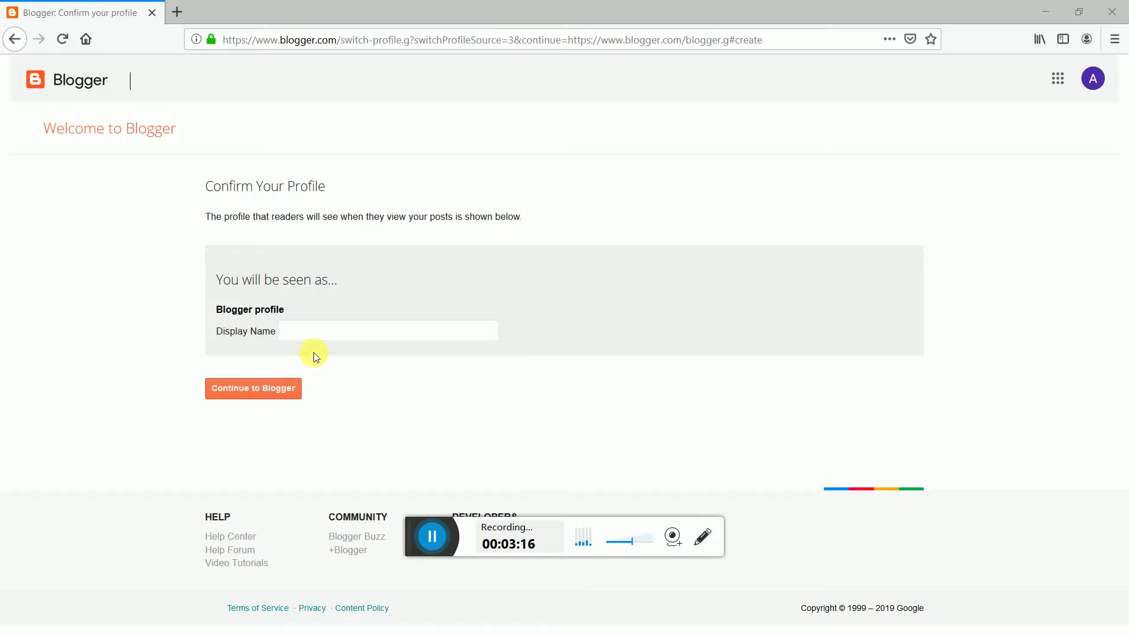
click(325, 334)
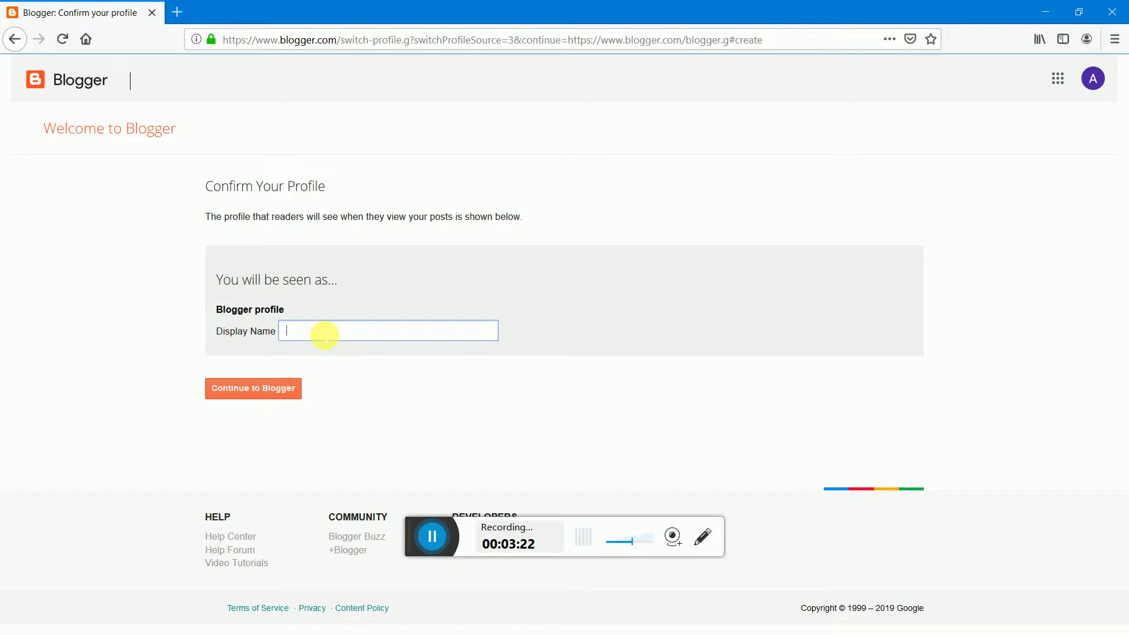
text(Demo)
click(252, 389)
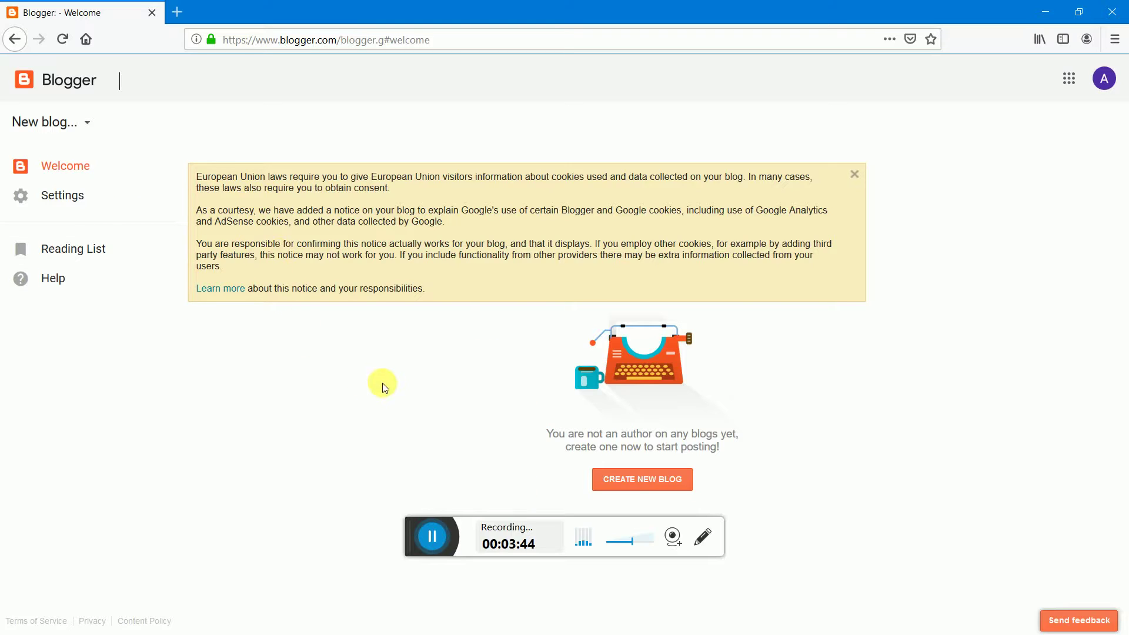
Step: Start a new blog and give it the title Demo
click(646, 481)
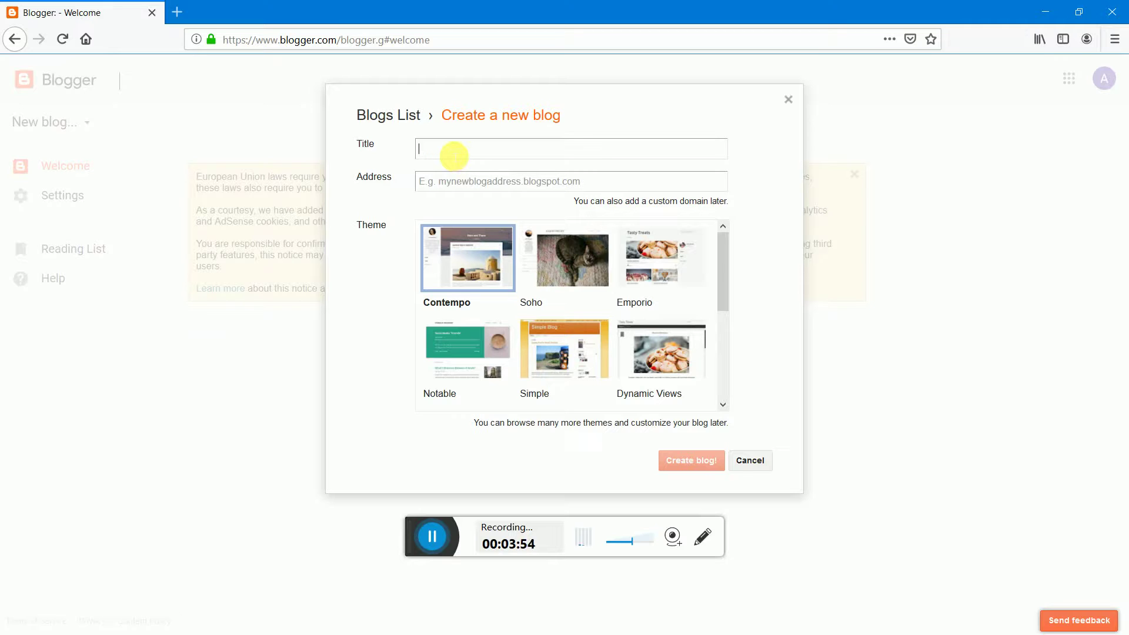
click(453, 156)
text(Demo)
Step: Set the blog's address to 35newdemo.blogspot.com after trying demo.blogspot.com and newdemo.blogspot.com
click(519, 191)
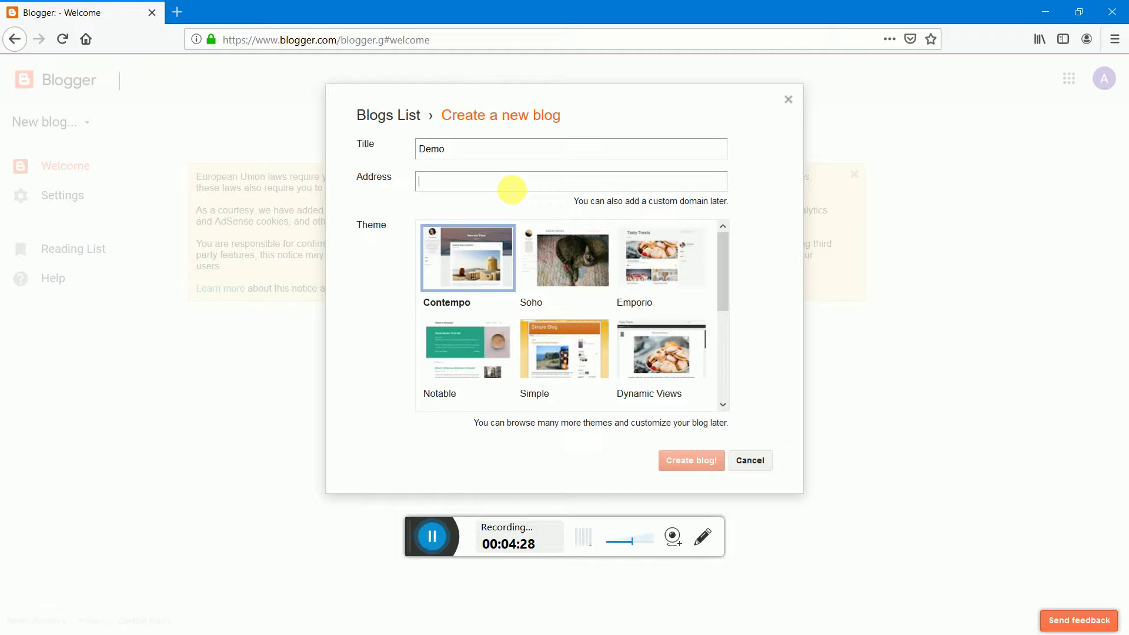
text(demo)
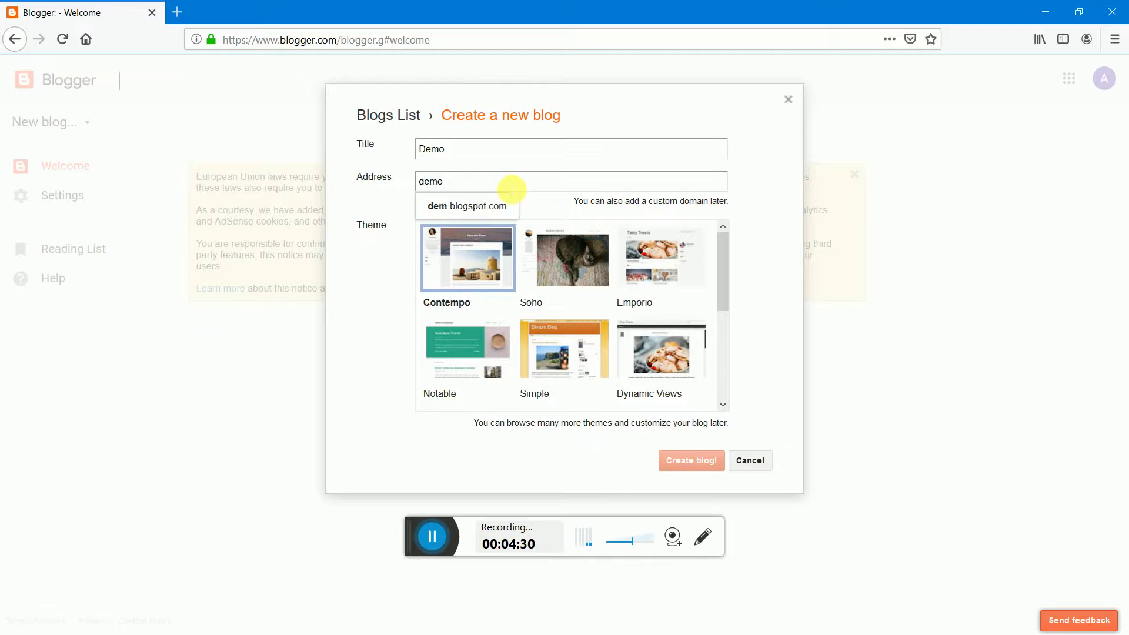
click(478, 209)
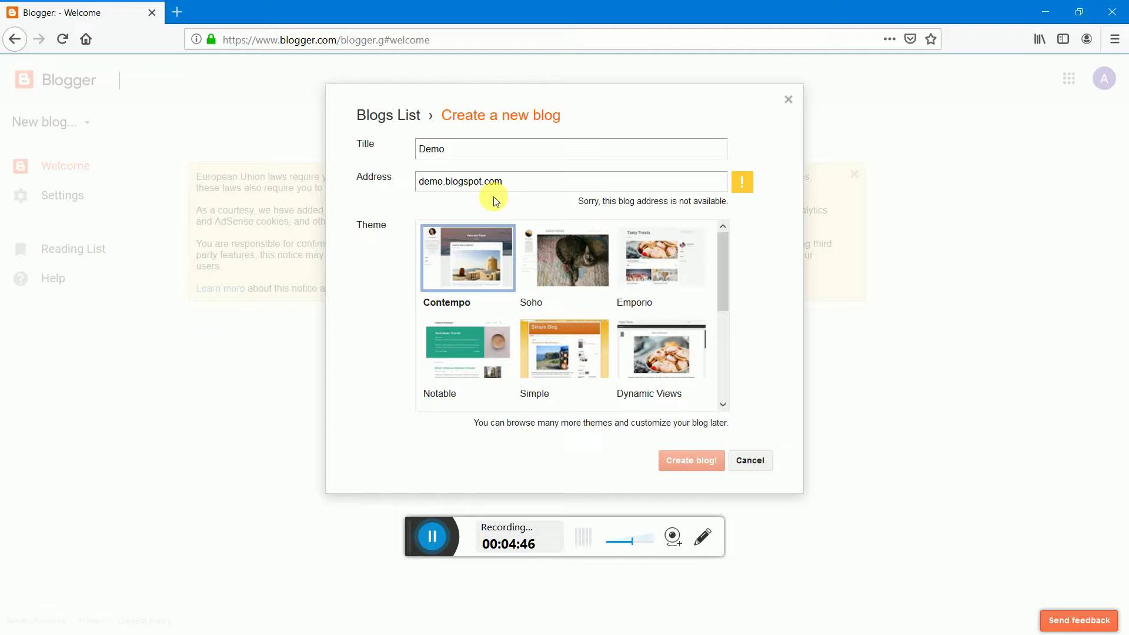
text(new)
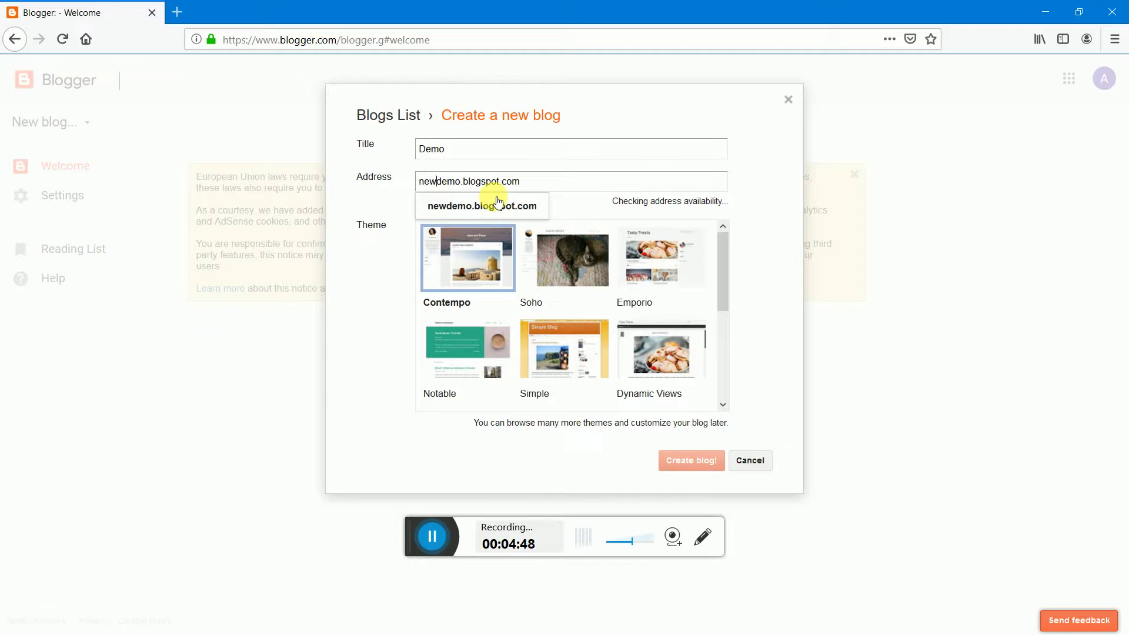
click(496, 207)
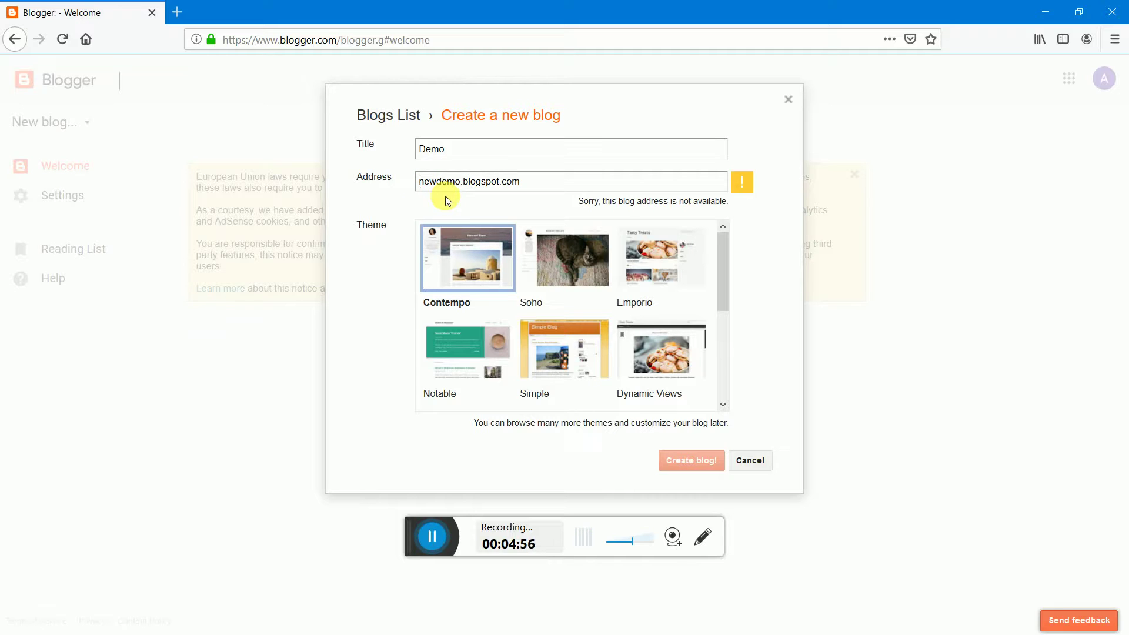
text(35)
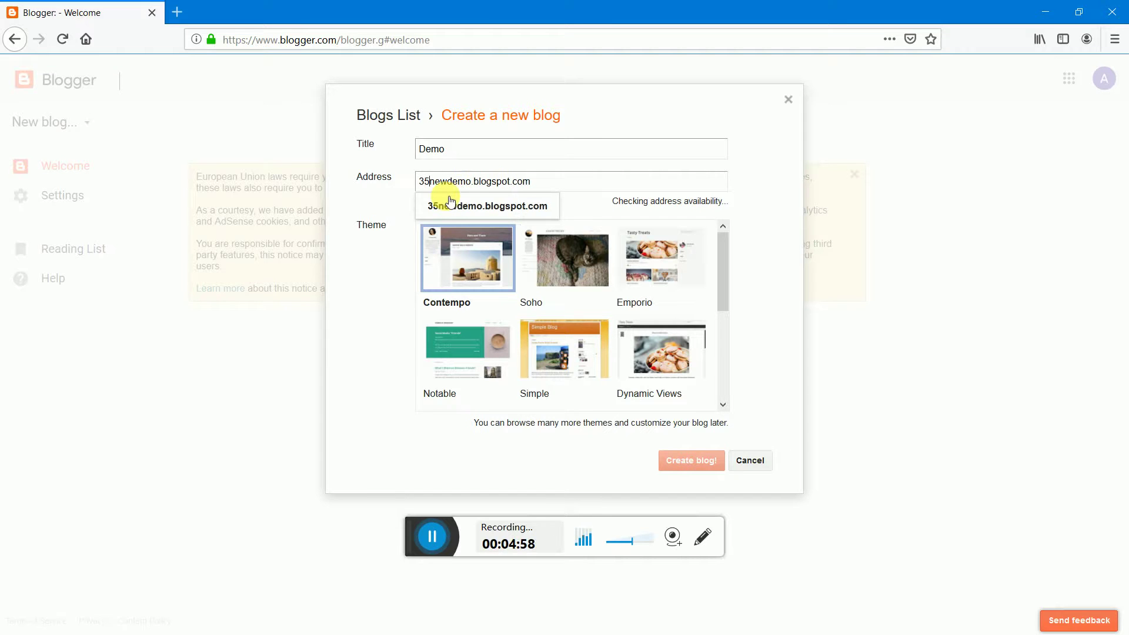
click(474, 212)
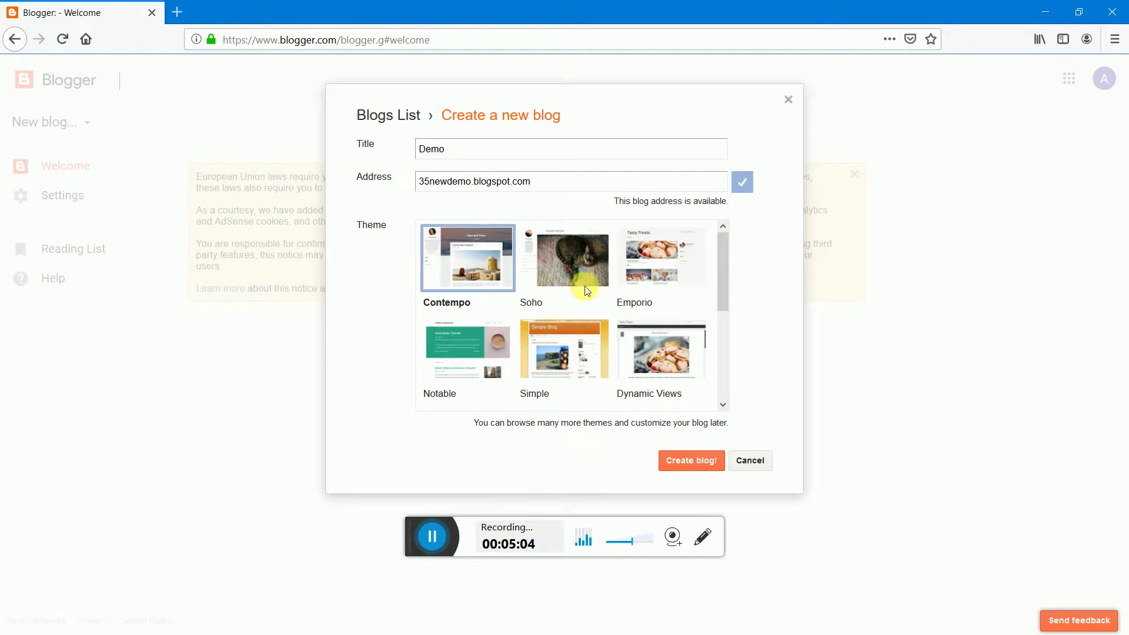
Step: Create the blog with the Contempo theme and decline the Google Domains offer
scroll(588, 280, down, 2)
scroll(588, 280, up, 2)
scroll(467, 272, down, 1)
scroll(467, 271, up, 1)
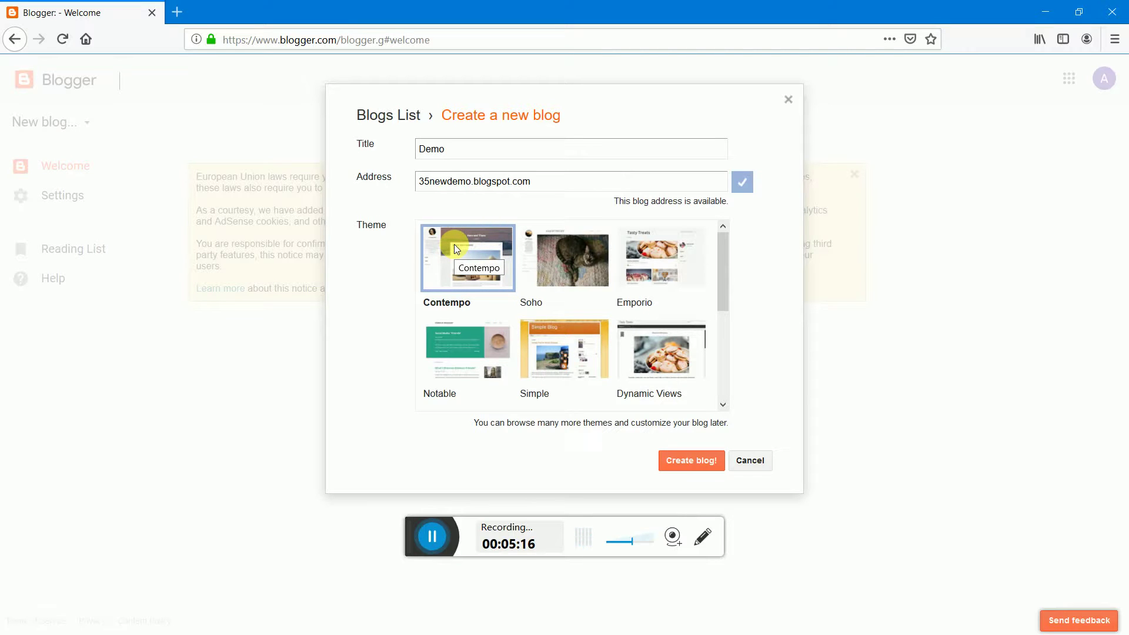
click(693, 461)
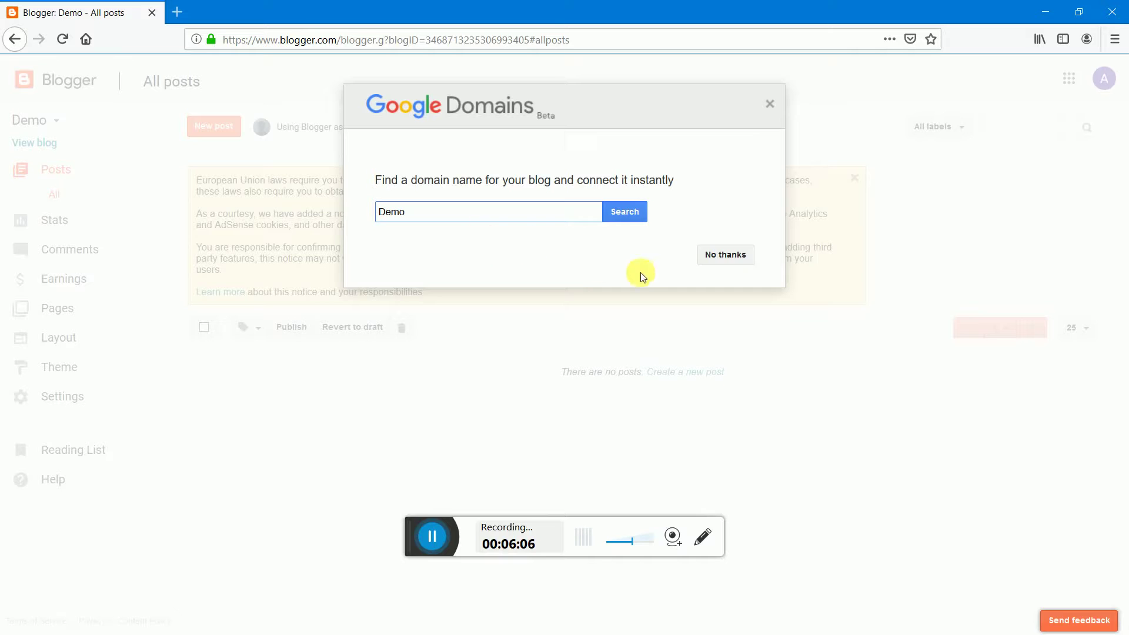
click(729, 259)
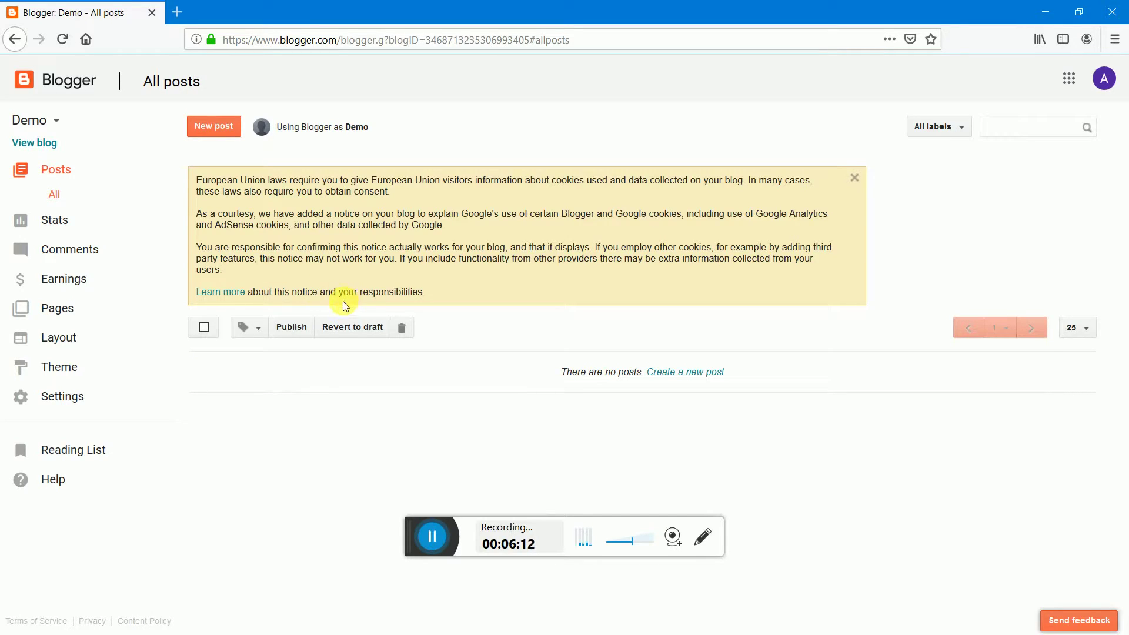
Step: View the published Demo blog and return to its Blogger posts page
click(41, 145)
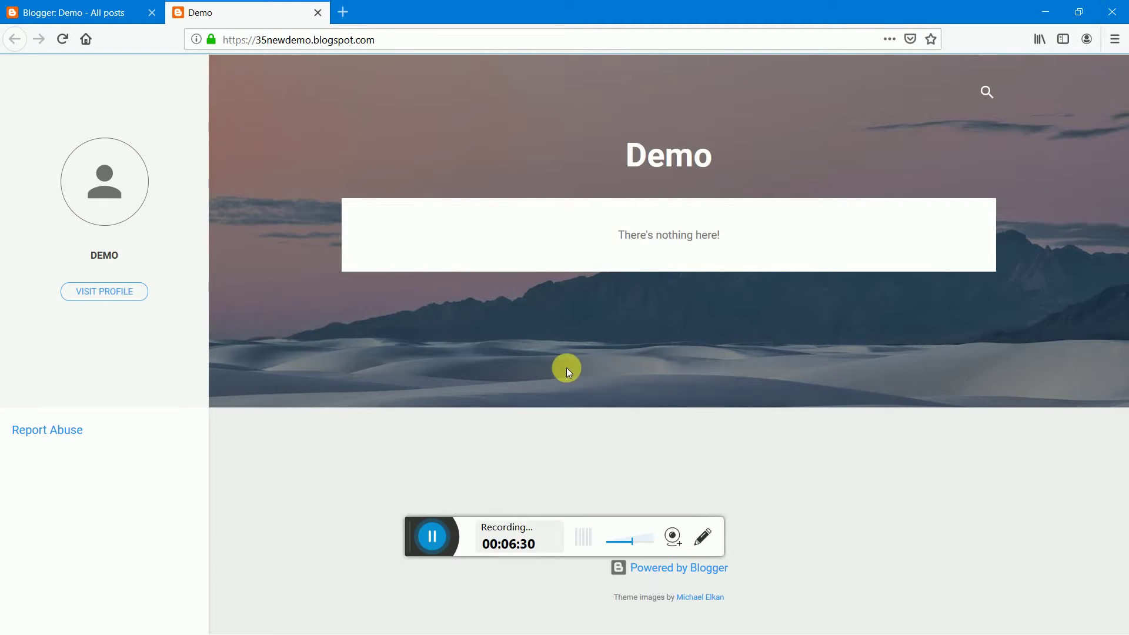
click(100, 15)
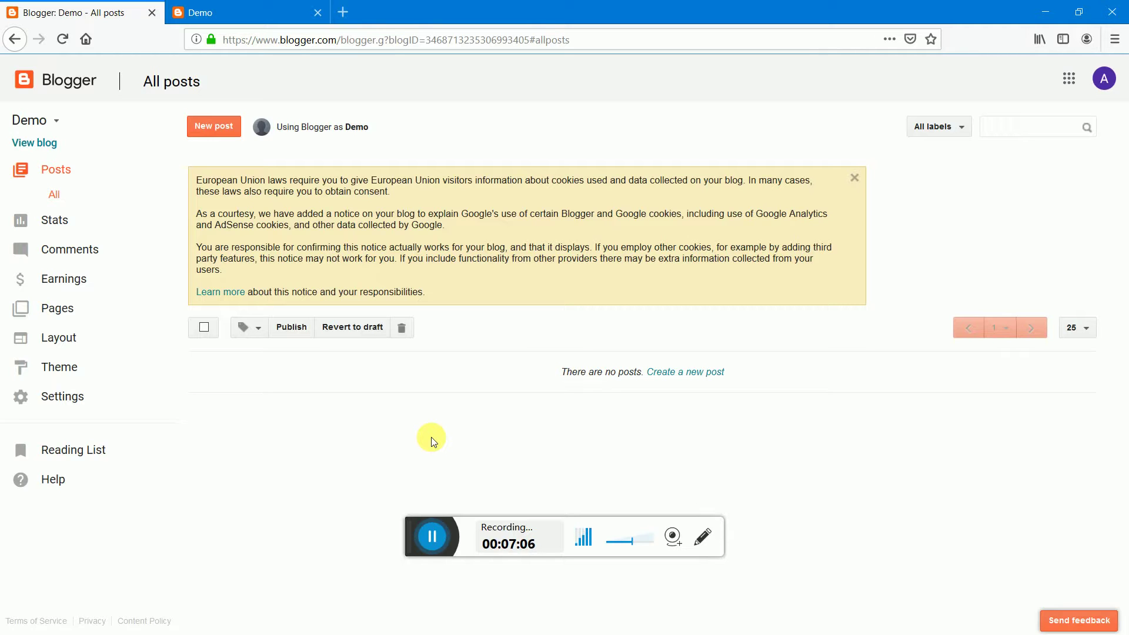
Step: Switch to Google Chrome, search Google for sabmera and open the SabMera home page
click(1042, 11)
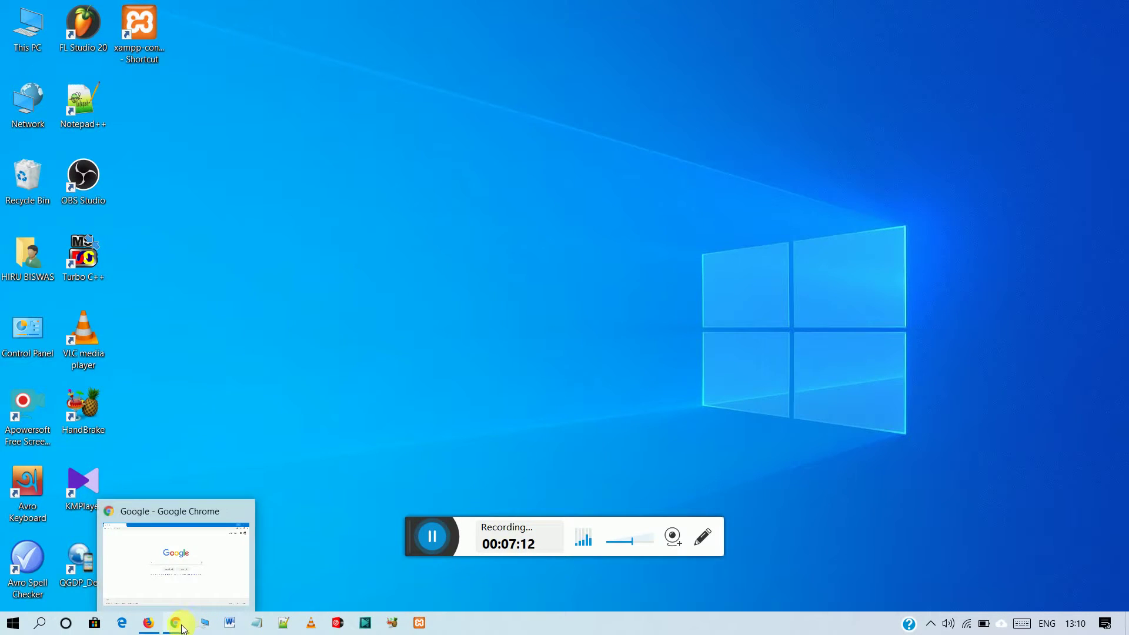
click(181, 626)
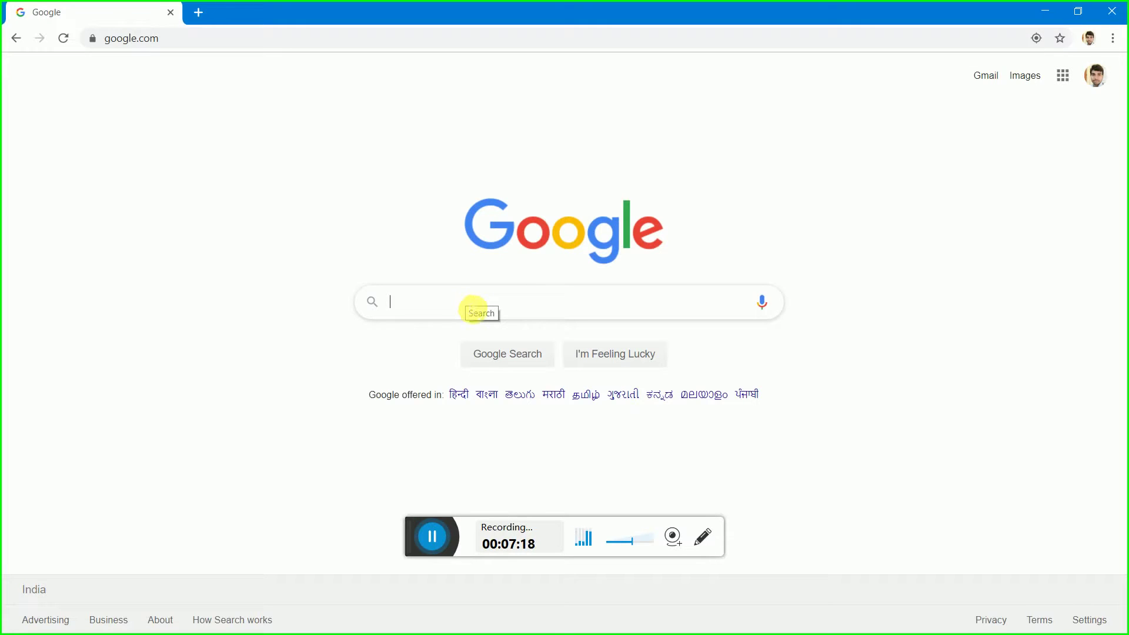
click(519, 307)
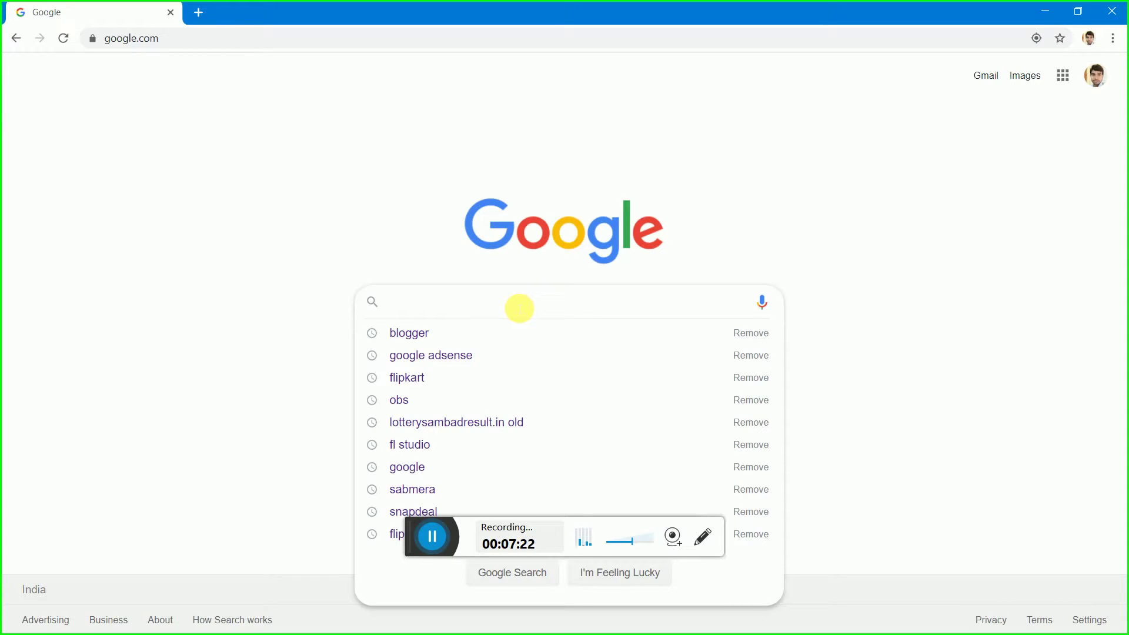
text(sabm)
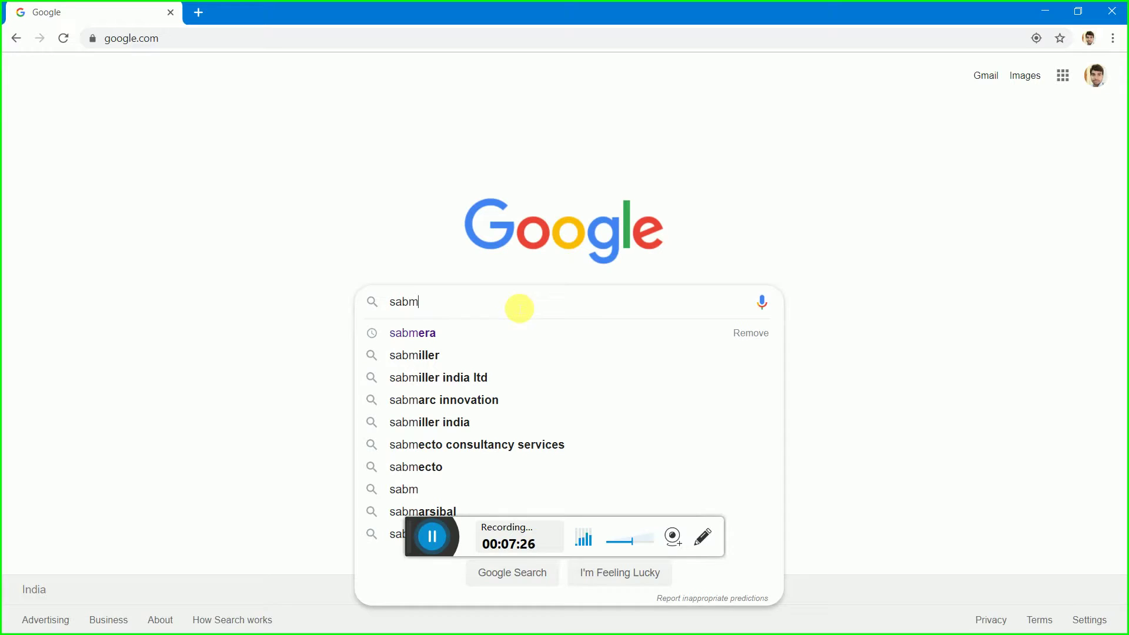
click(421, 335)
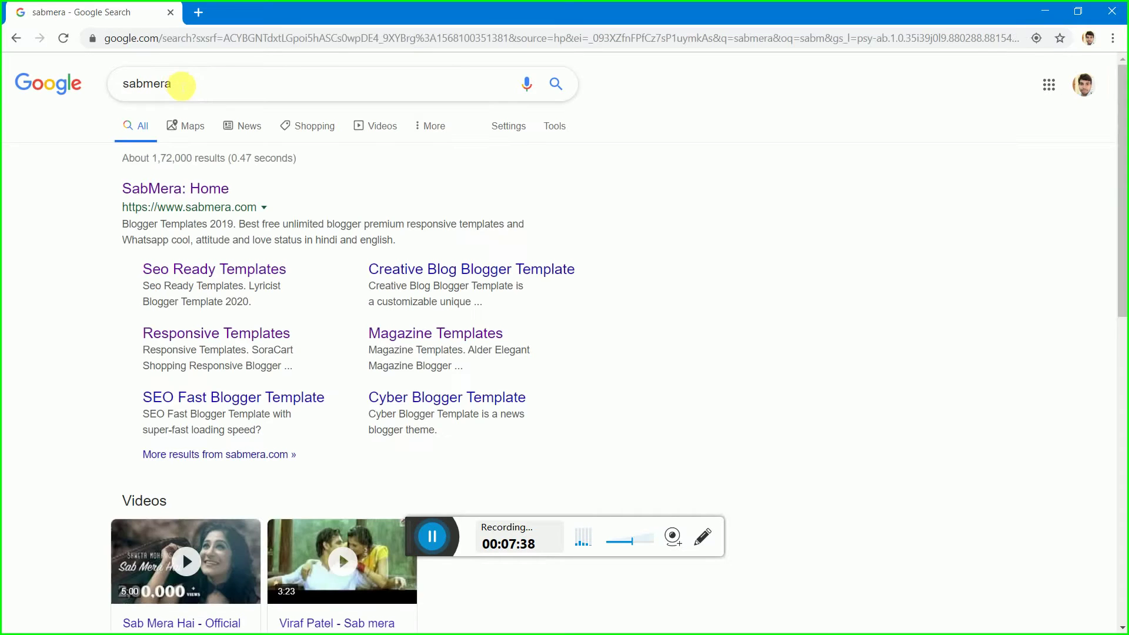
click(175, 197)
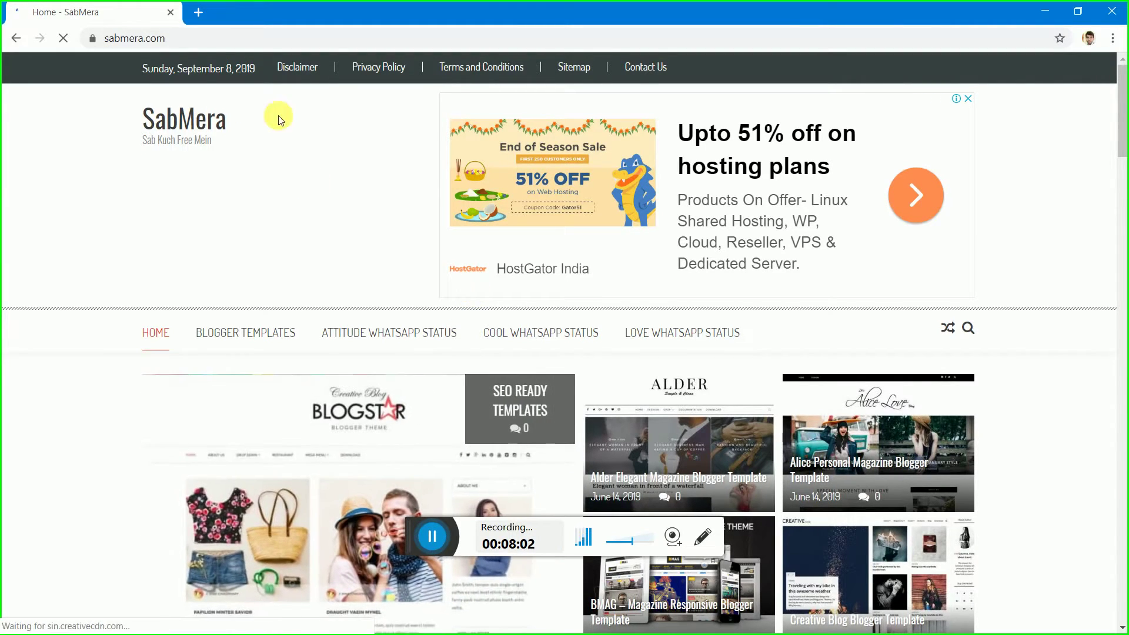
Step: Open the Responsive category of the Blogger templates on SabMera
scroll(411, 364, down, 7)
scroll(415, 402, up, 6)
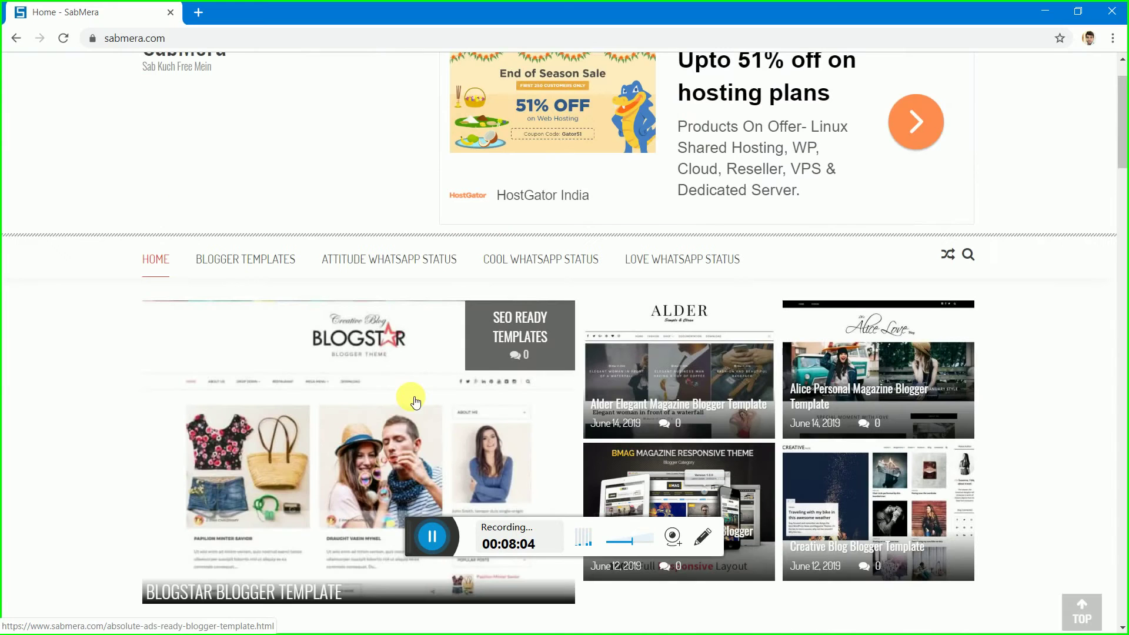
mouse_move(231, 259)
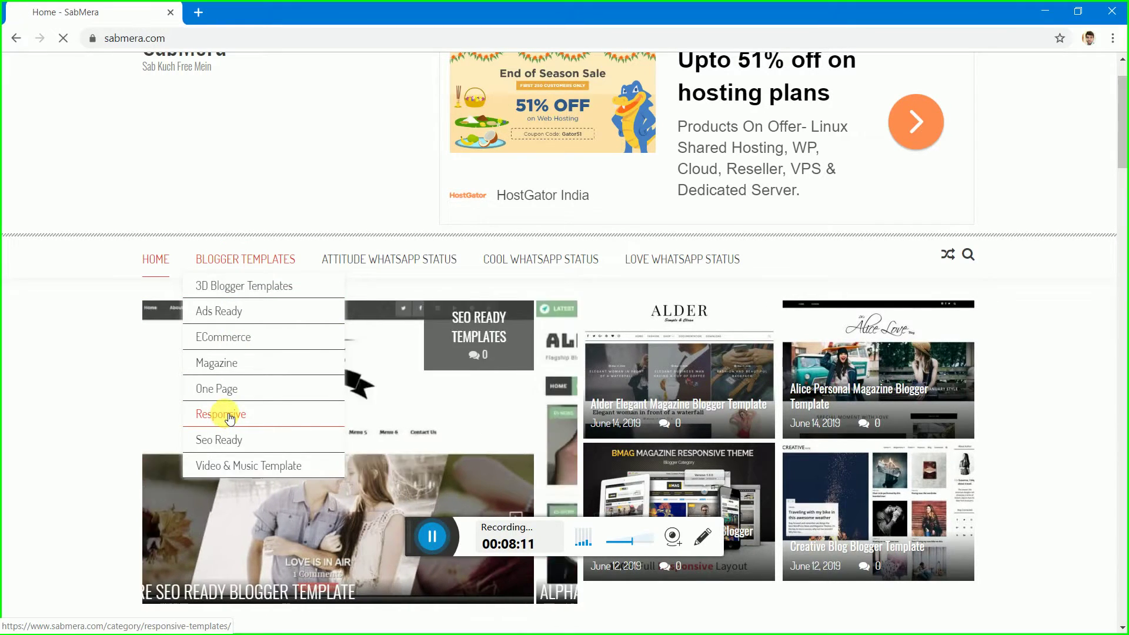
click(229, 419)
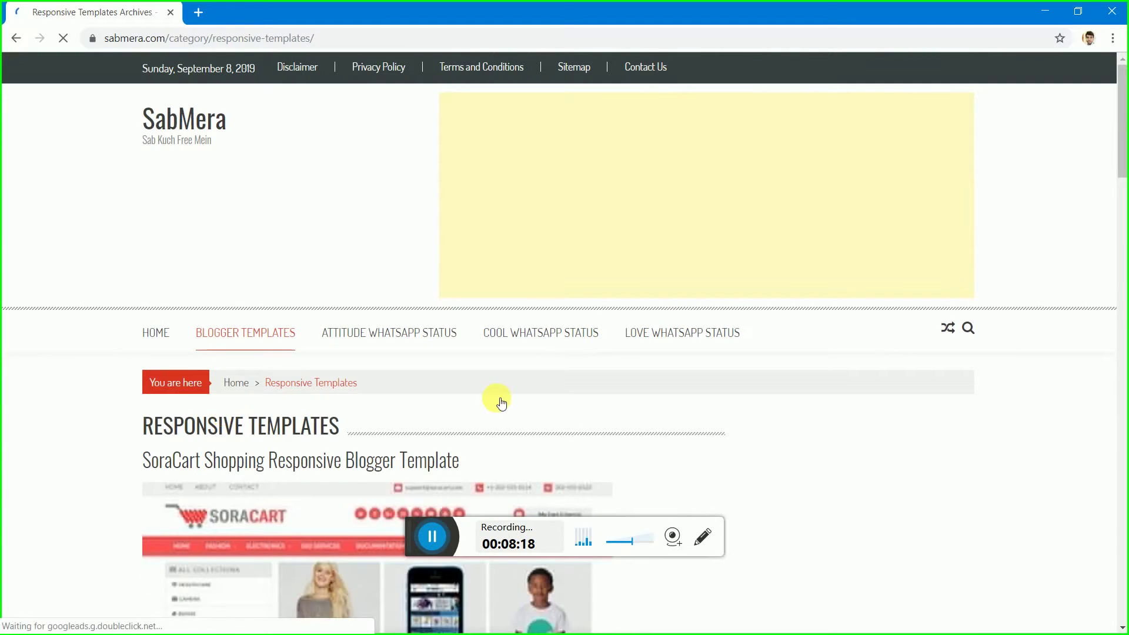
Step: Look through the templates listed in the Responsive Templates category and return to the start of the list
scroll(496, 397, down, 3)
scroll(496, 397, down, 4)
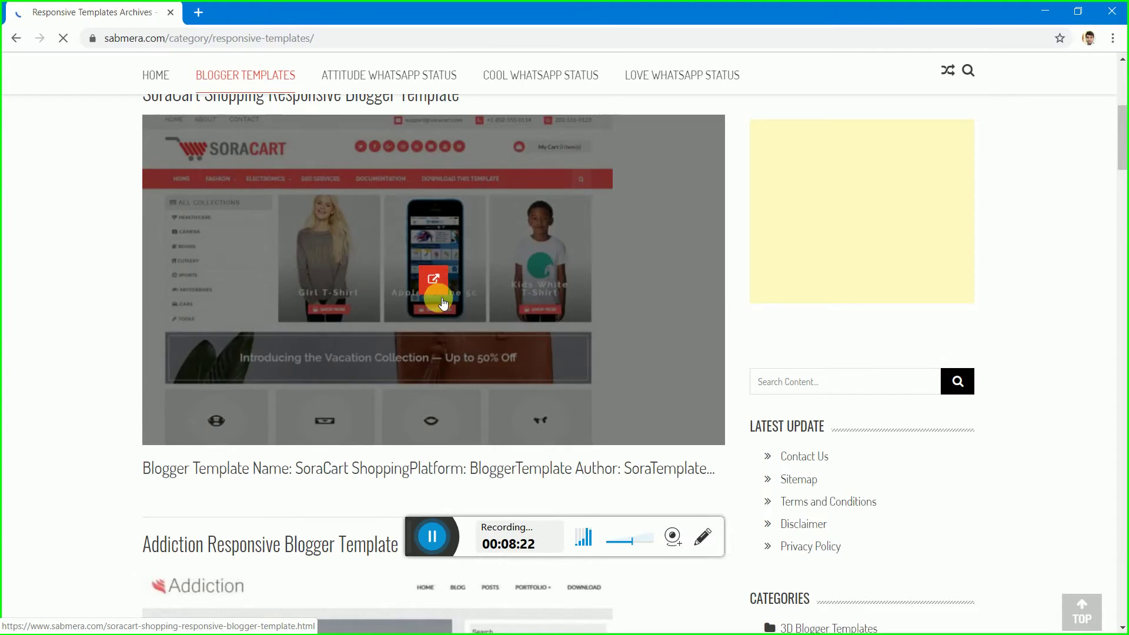
scroll(440, 300, down, 5)
scroll(439, 308, down, 10)
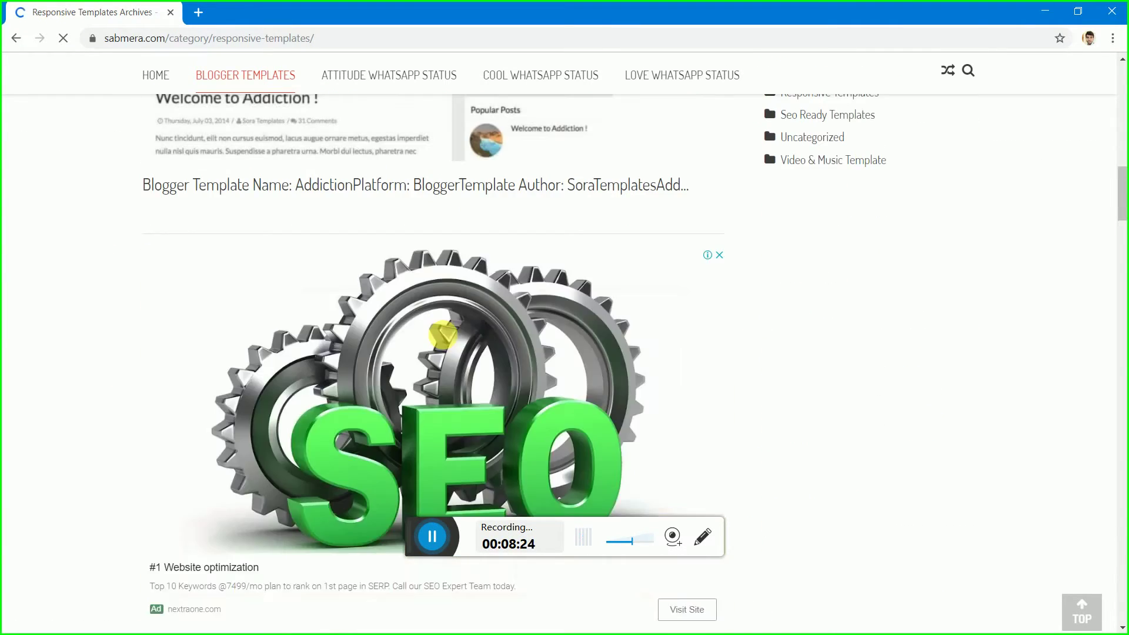
scroll(449, 340, down, 12)
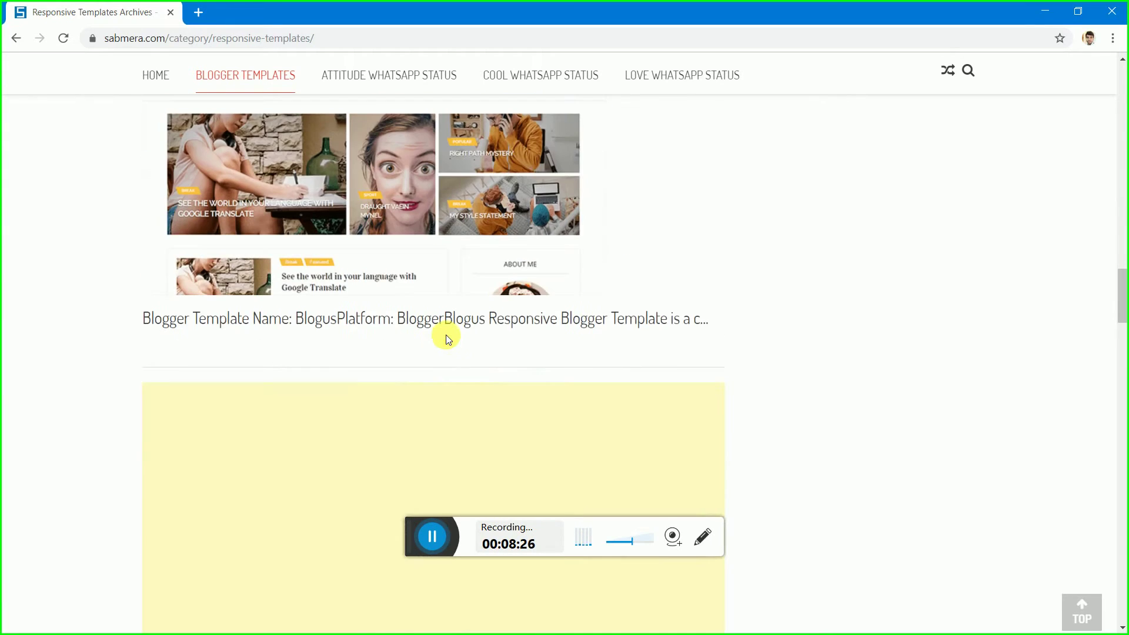
scroll(447, 338, down, 20)
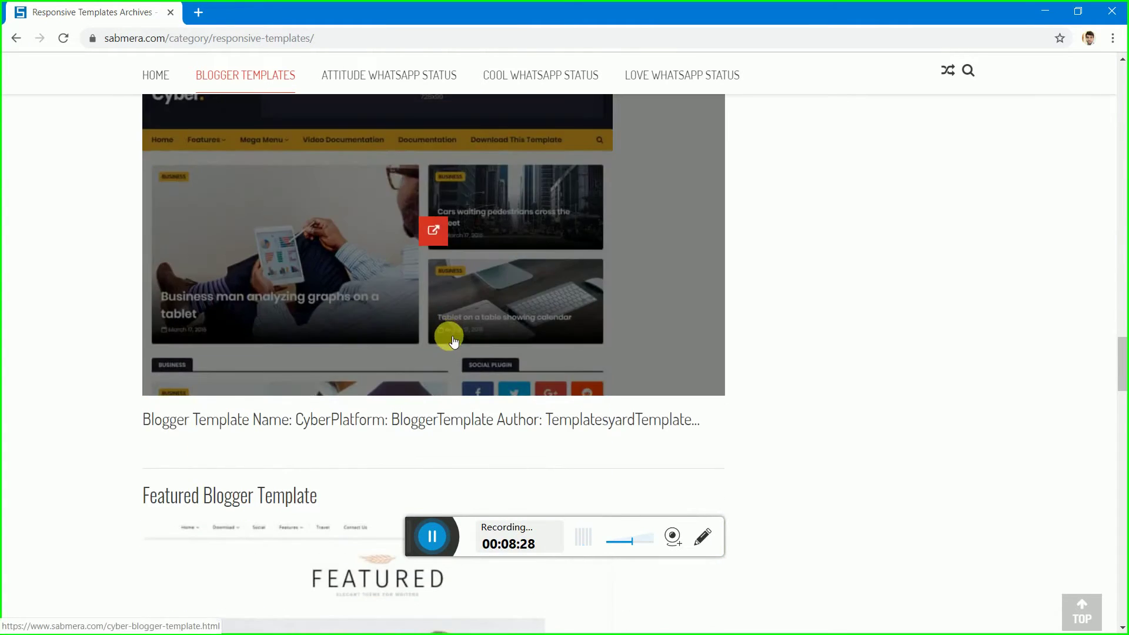
scroll(454, 340, down, 20)
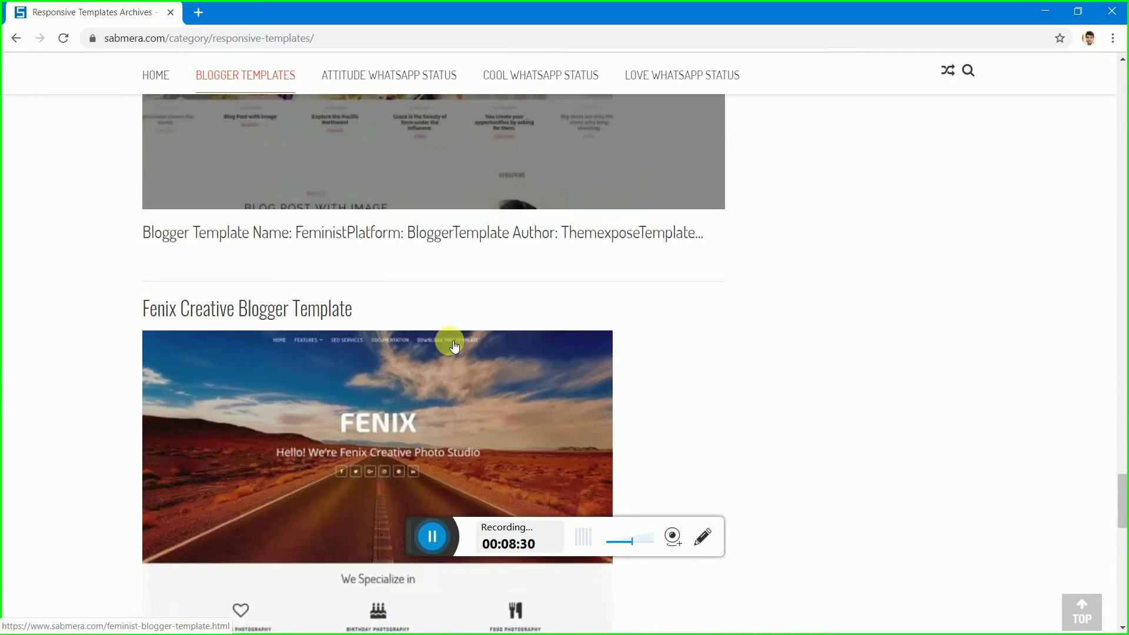
scroll(455, 346, up, 20)
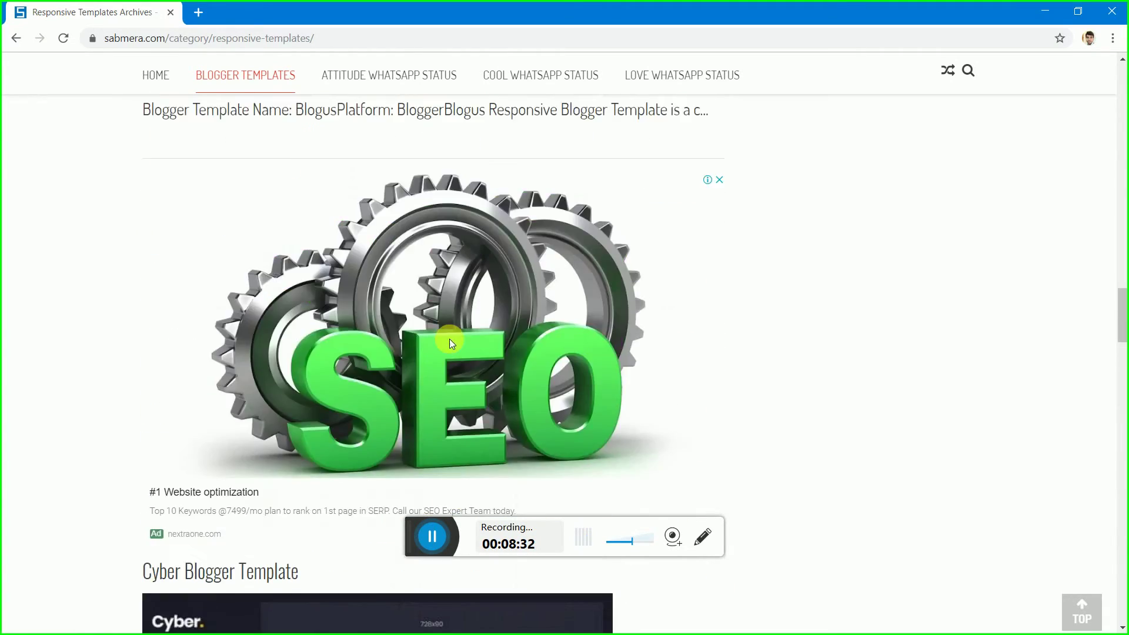
scroll(454, 344, up, 20)
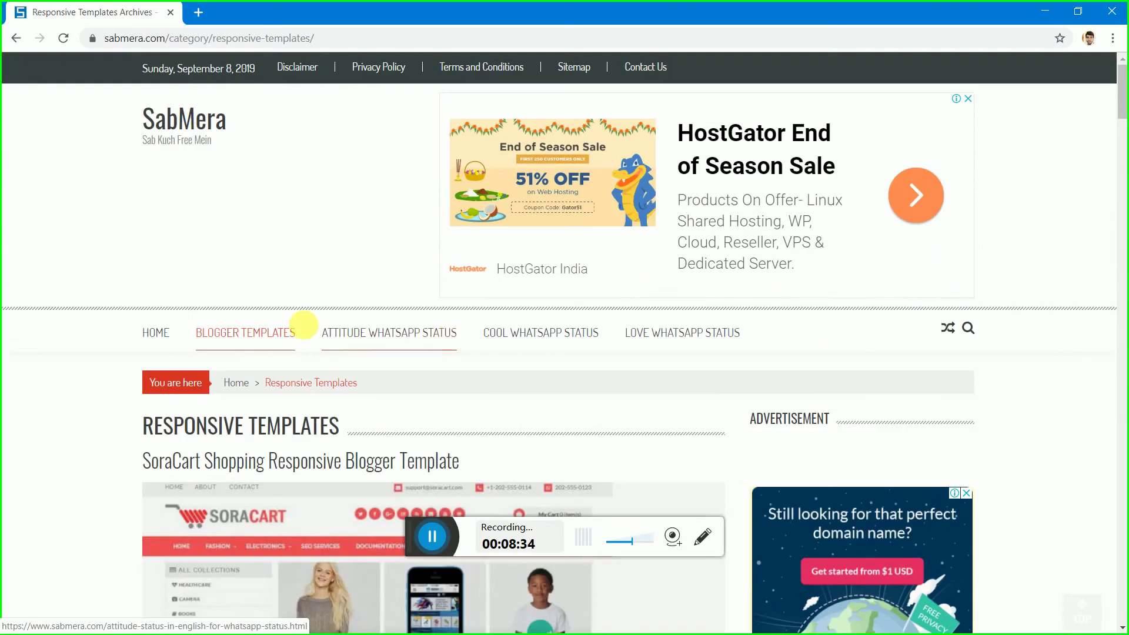
Step: Open the SoraCart Shopping Responsive Blogger Template page and review its preview and features
scroll(302, 323, down, 5)
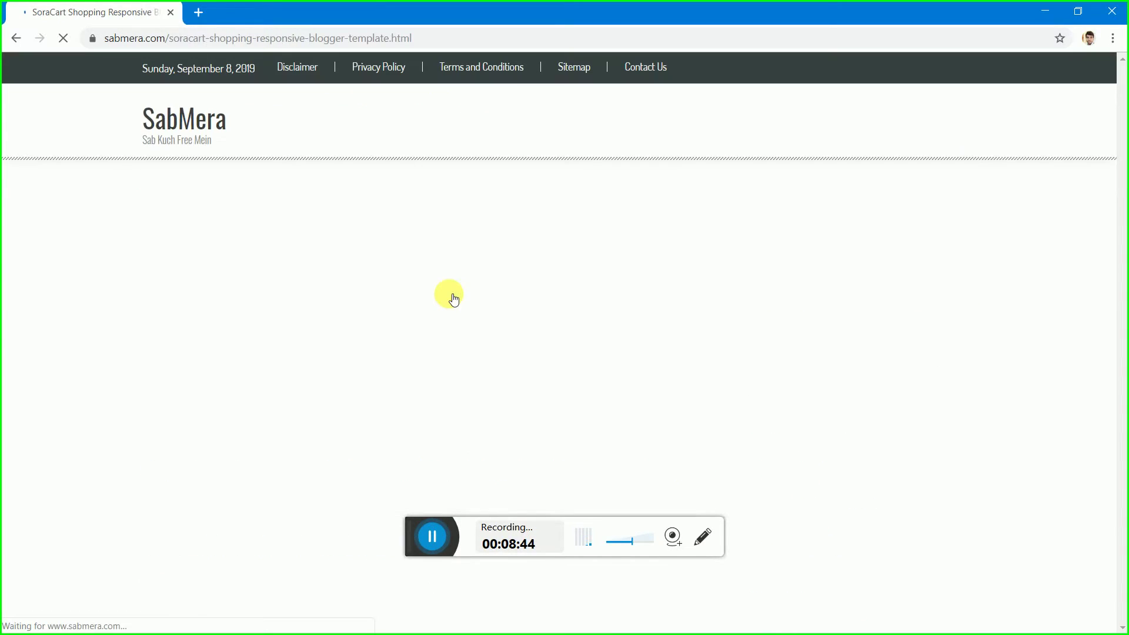
scroll(548, 303, down, 9)
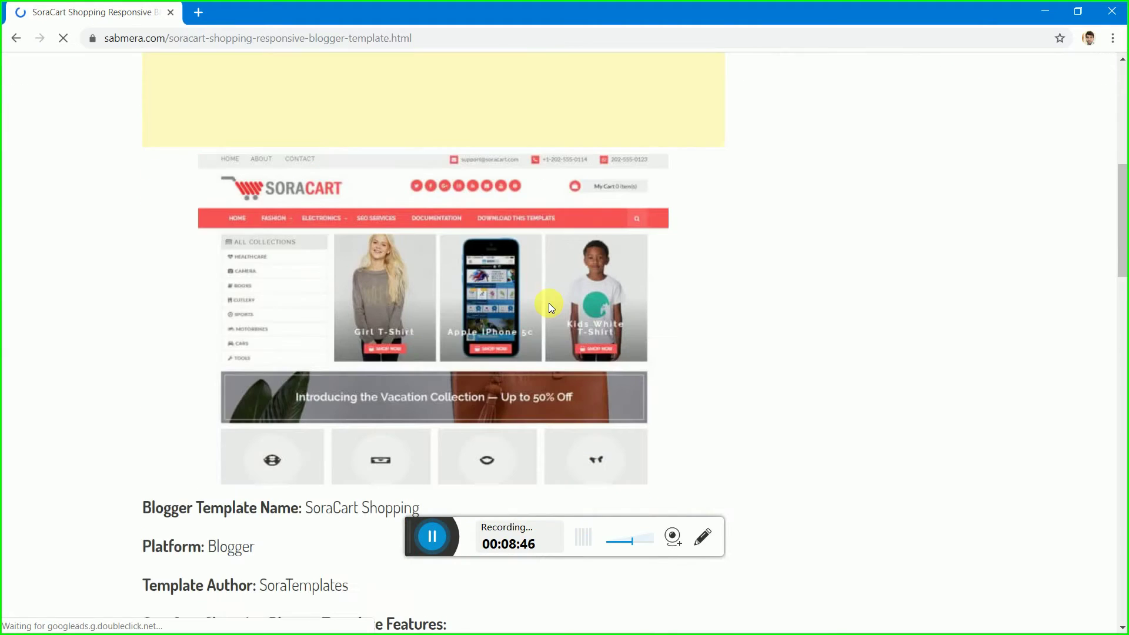
scroll(548, 303, down, 4)
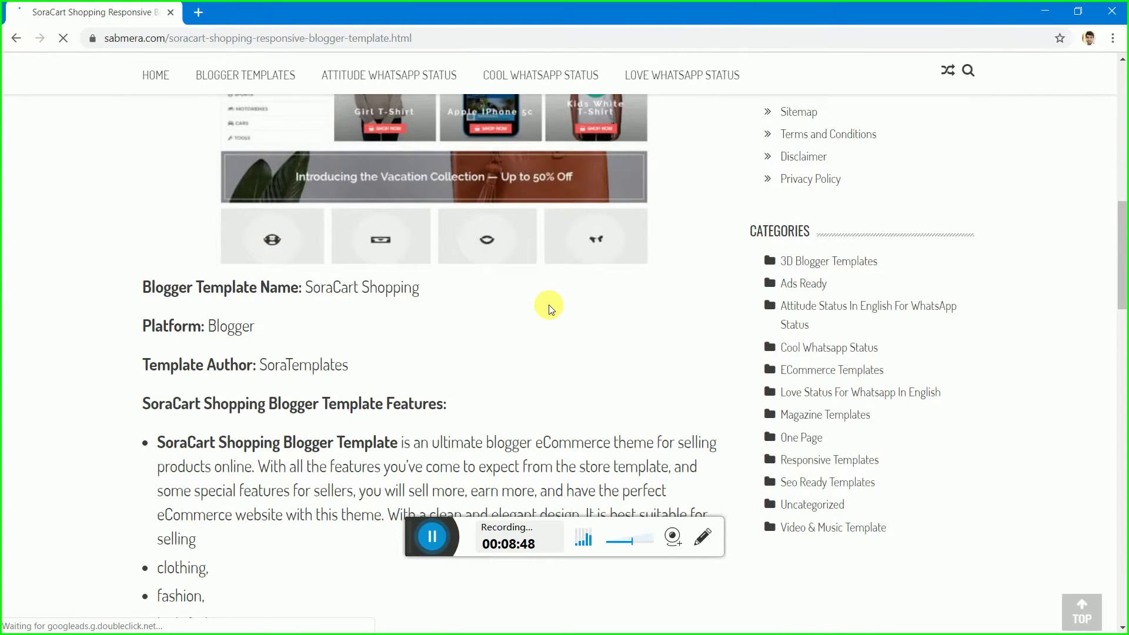
scroll(548, 305, down, 4)
scroll(549, 304, down, 19)
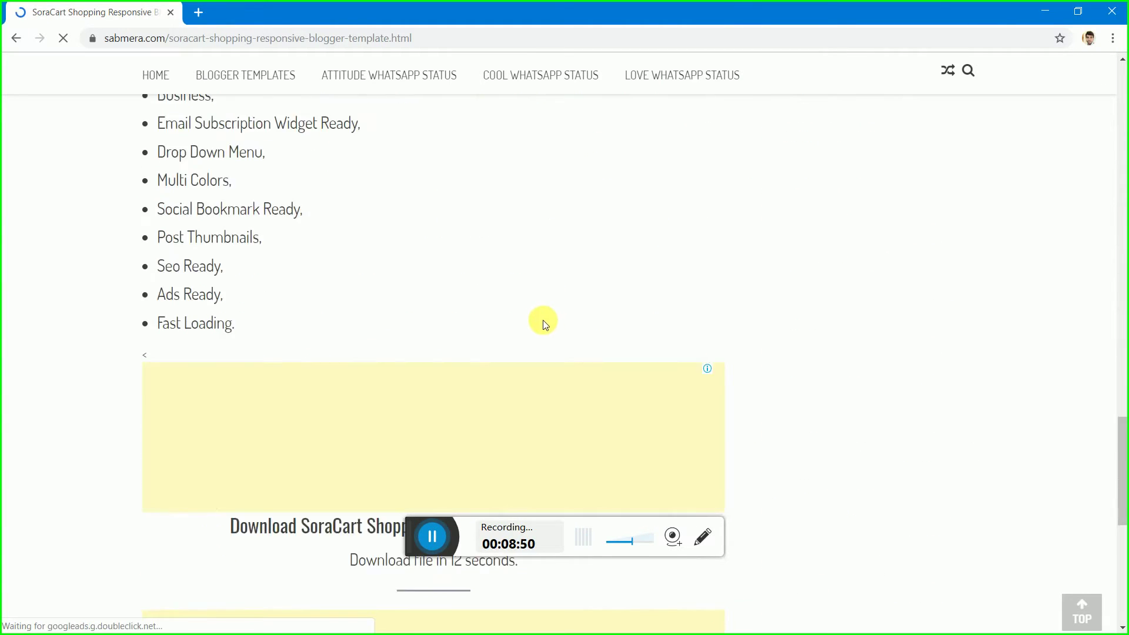
Step: Follow the SoraCart template's download link to its installation page once the countdown ends
scroll(537, 319, up, 5)
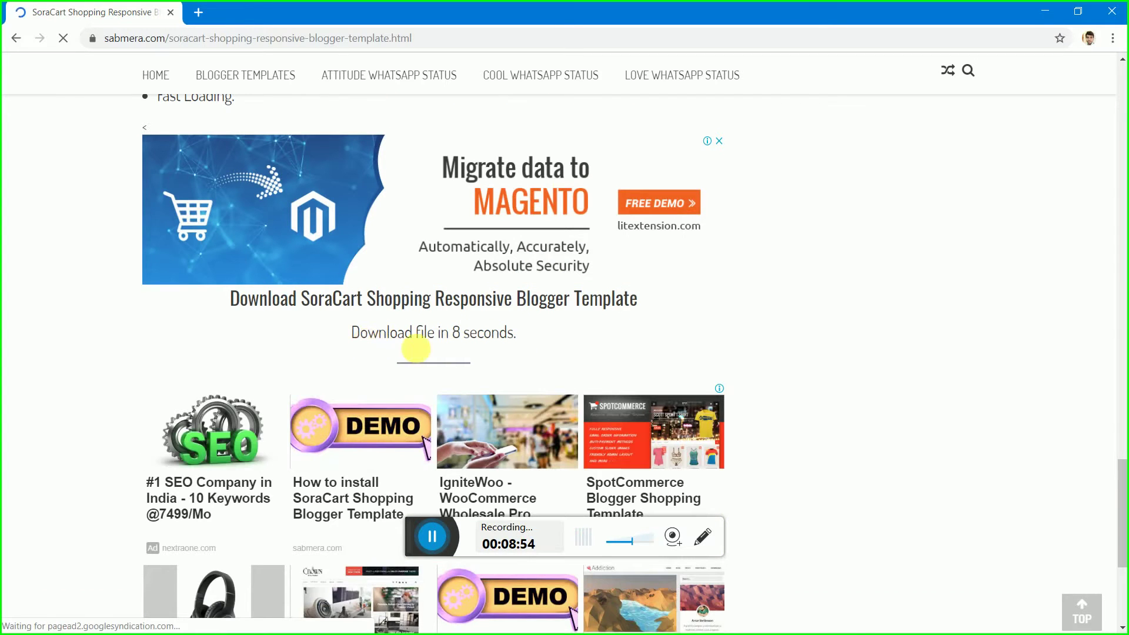
click(433, 535)
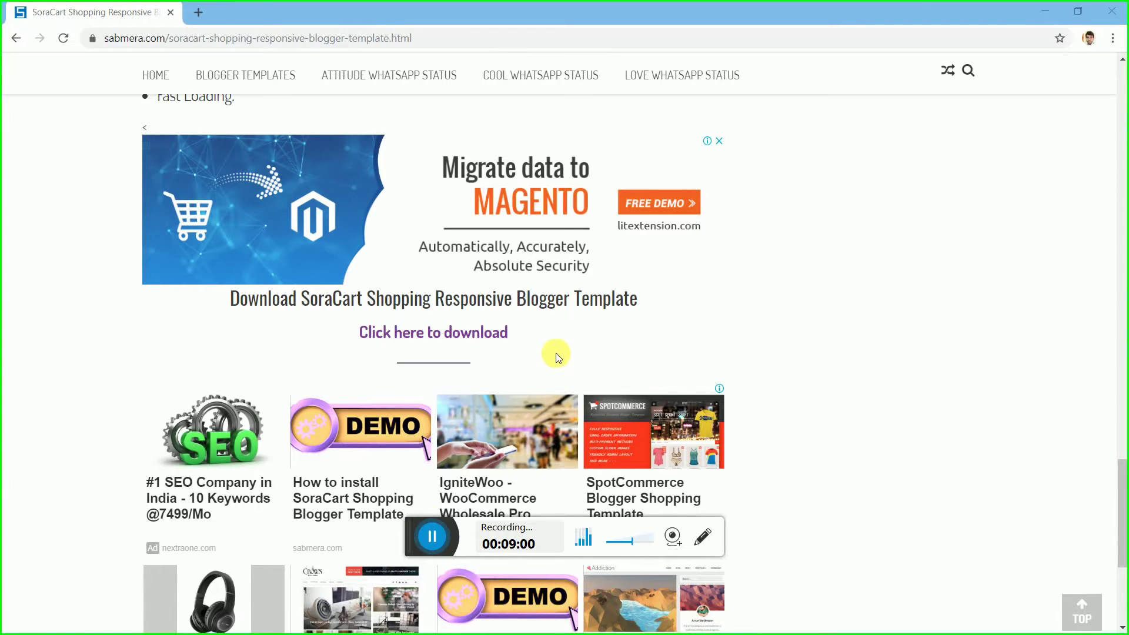
click(438, 336)
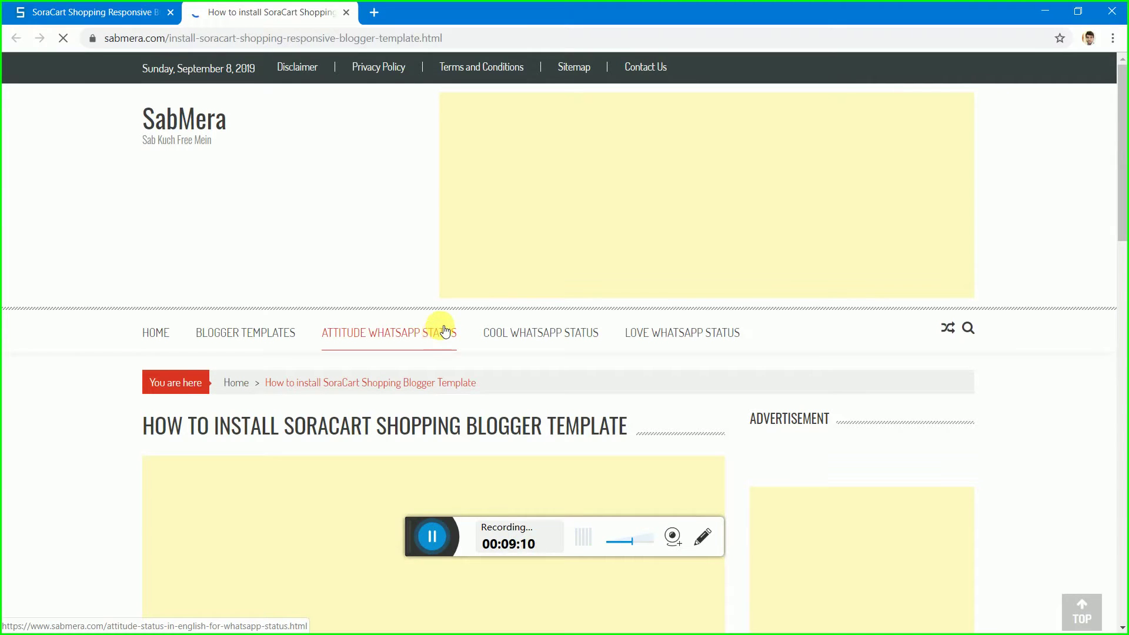
Step: Start the download of Sora-Cart-Shopping.zip from the SoraCart installation page
scroll(440, 326, down, 5)
scroll(441, 324, down, 5)
scroll(442, 322, down, 10)
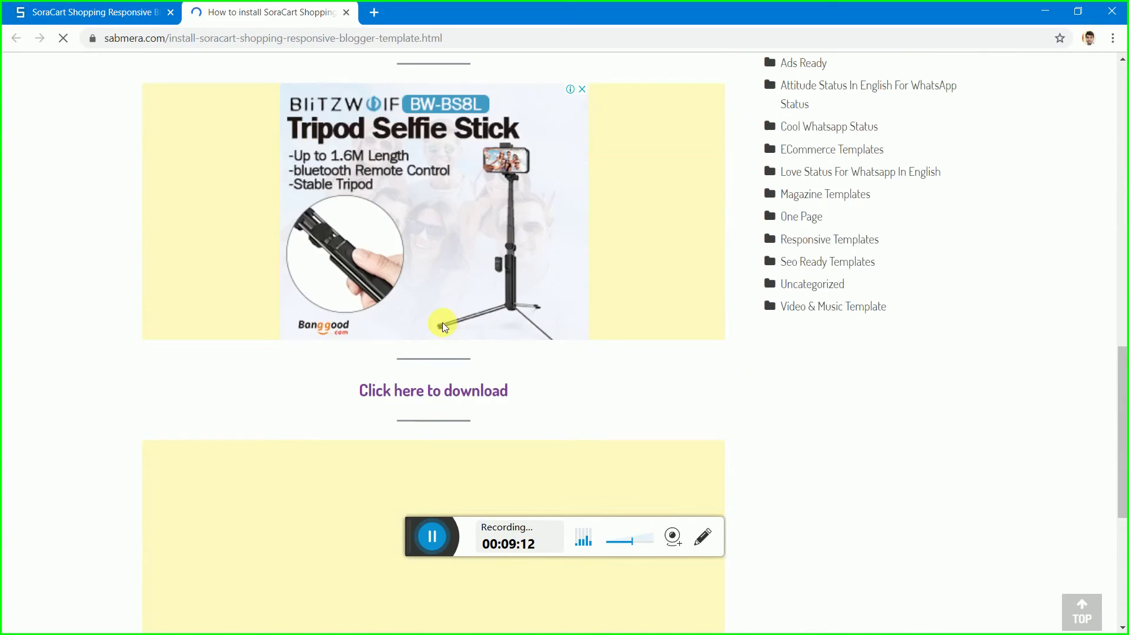
scroll(446, 324, up, 5)
scroll(447, 327, down, 3)
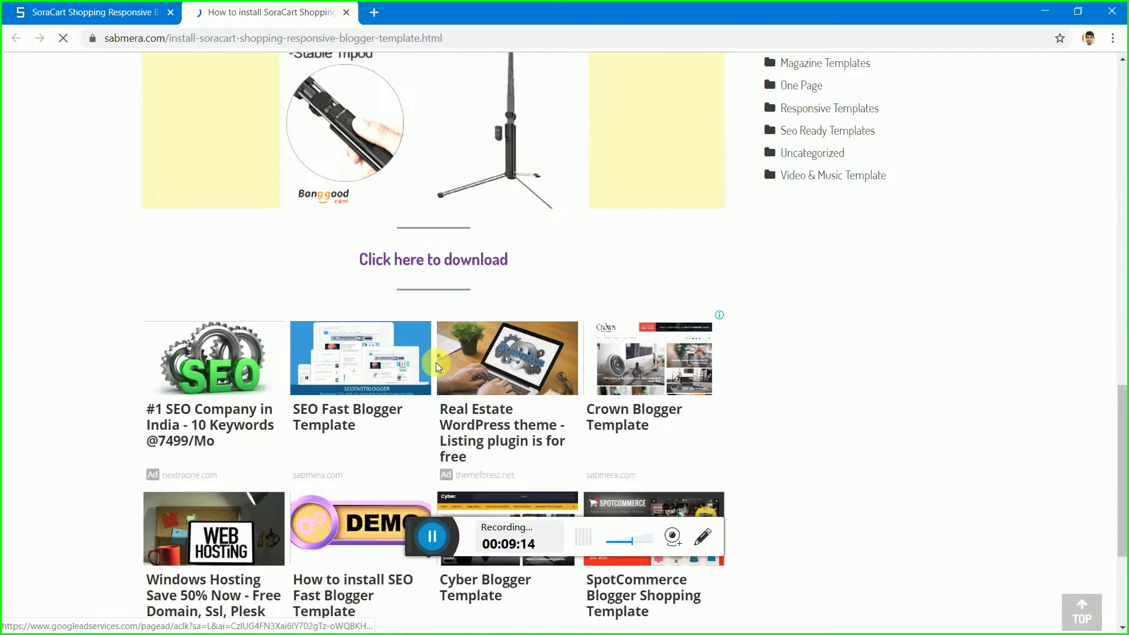
click(420, 262)
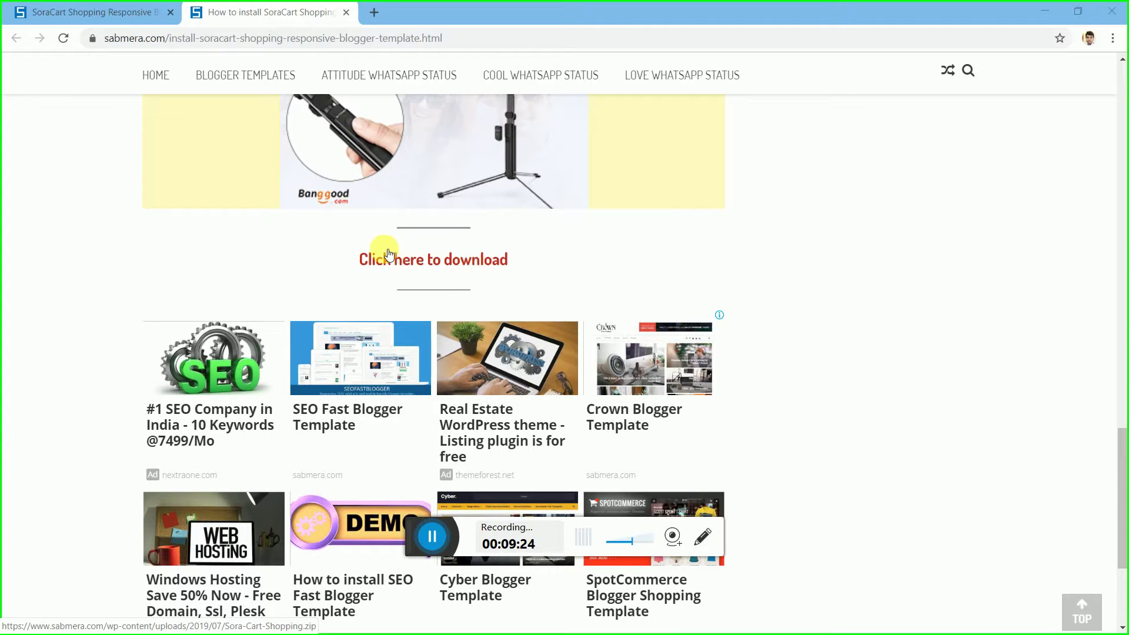
click(450, 263)
scroll(456, 266, up, 1)
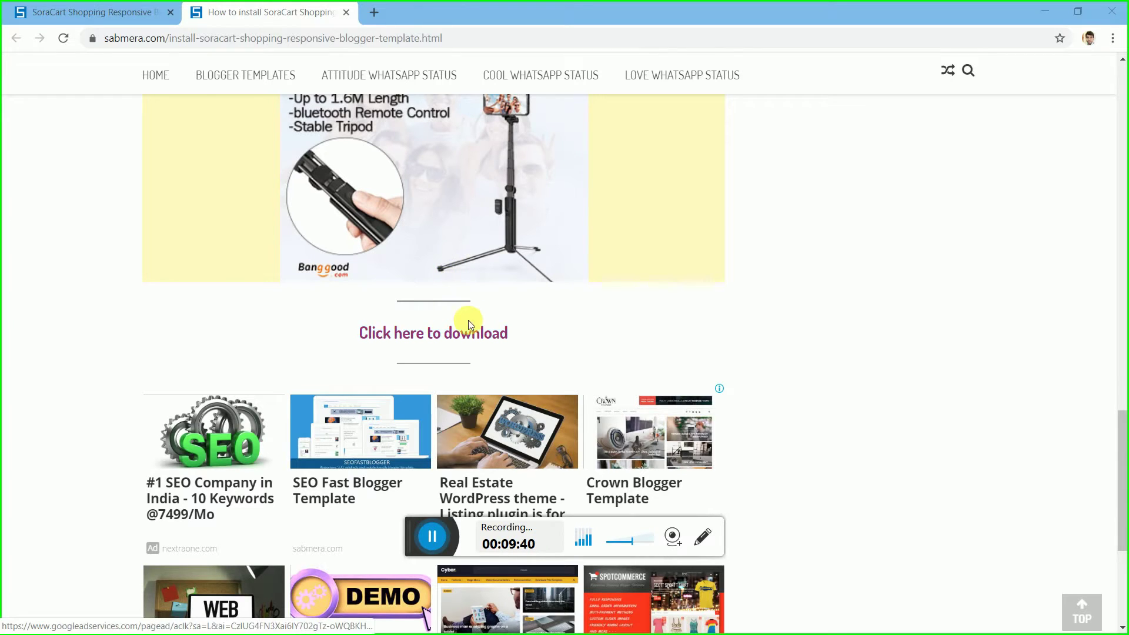
Step: Open the SoraCart live demo and examine its home page from the product slider to the product sections
scroll(480, 326, up, 6)
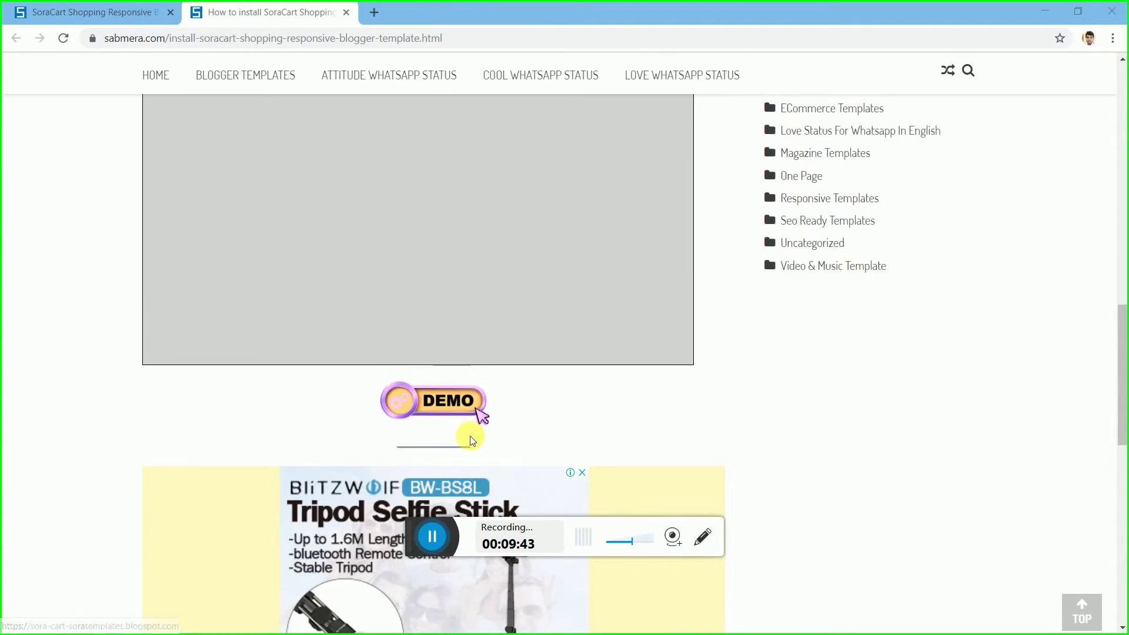
click(443, 394)
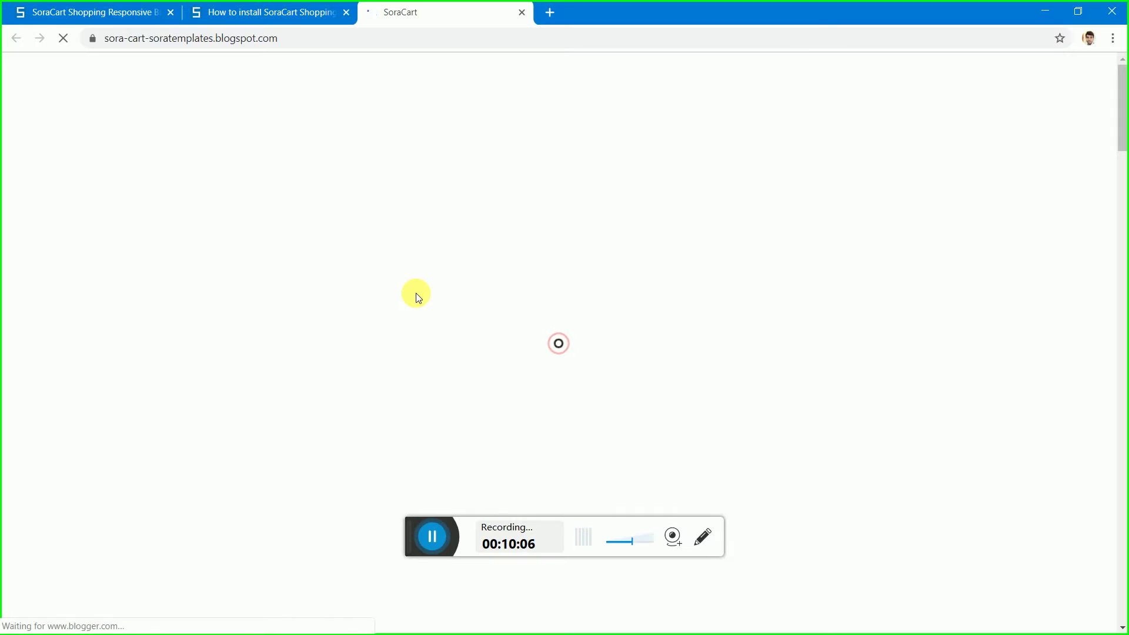
scroll(595, 322, down, 1)
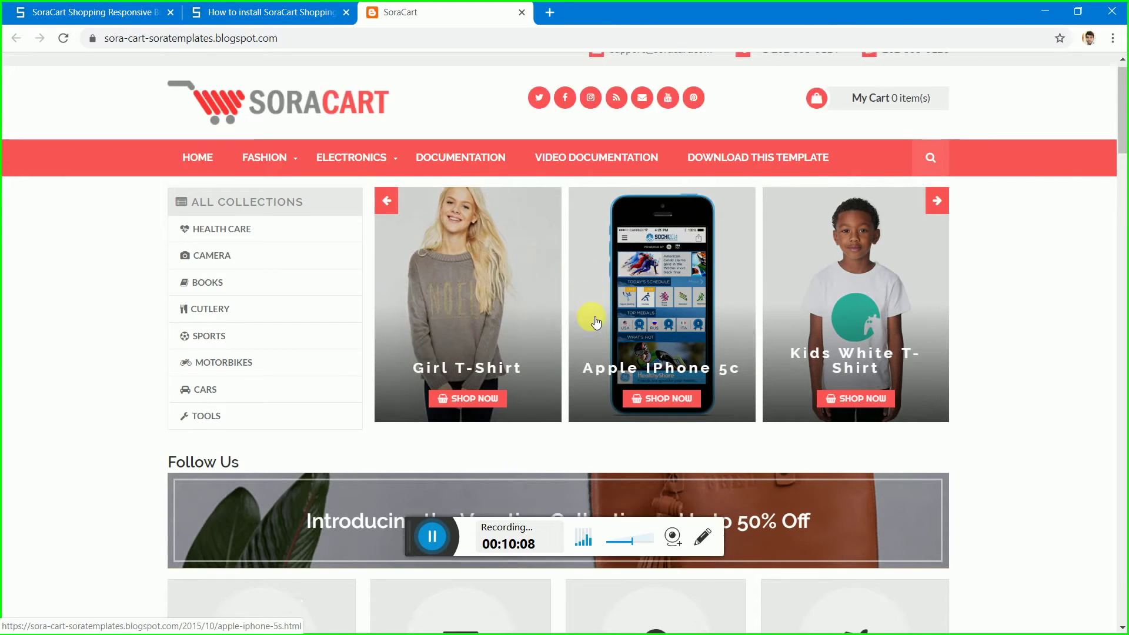
scroll(596, 322, down, 6)
scroll(591, 315, up, 6)
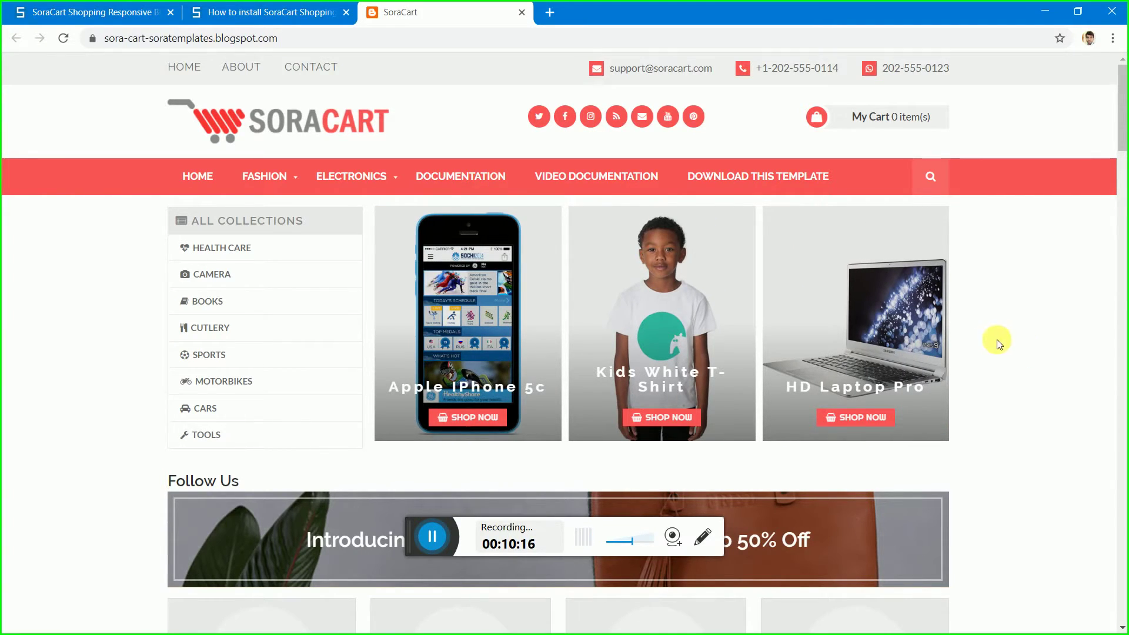
scroll(1054, 356, down, 10)
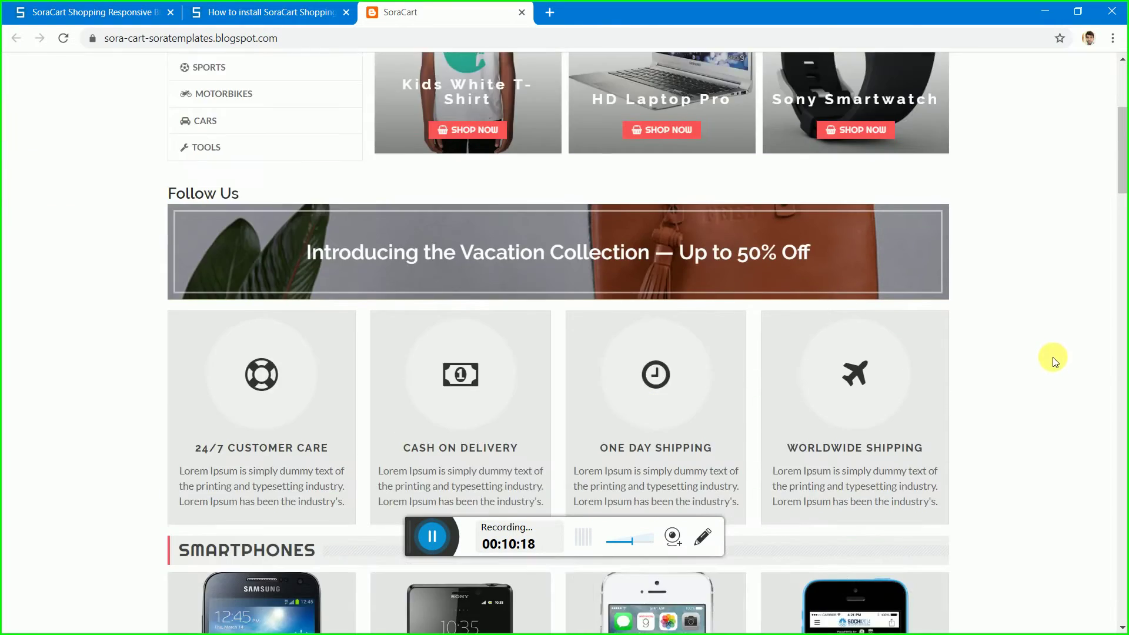
scroll(1052, 357, down, 15)
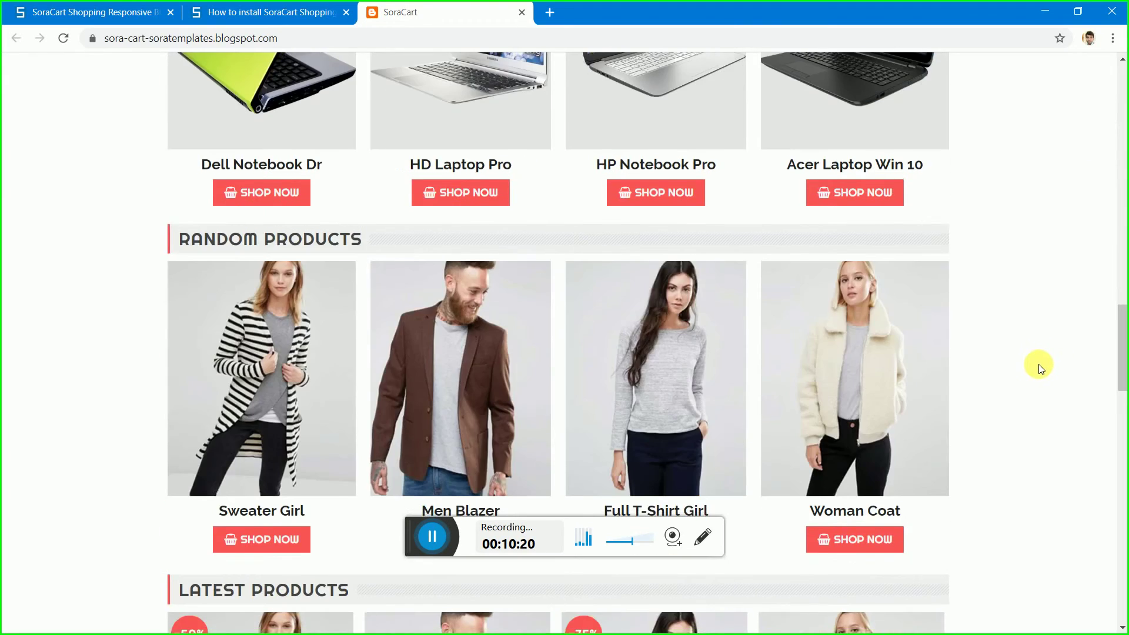
scroll(1038, 365, up, 9)
scroll(1038, 366, up, 15)
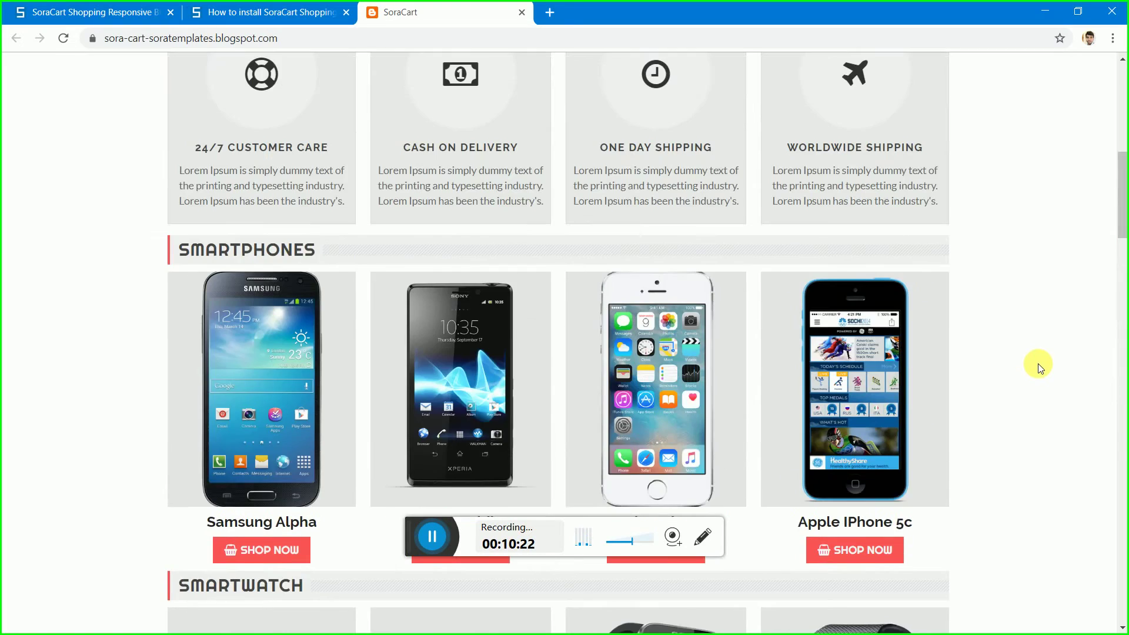
scroll(676, 255, up, 3)
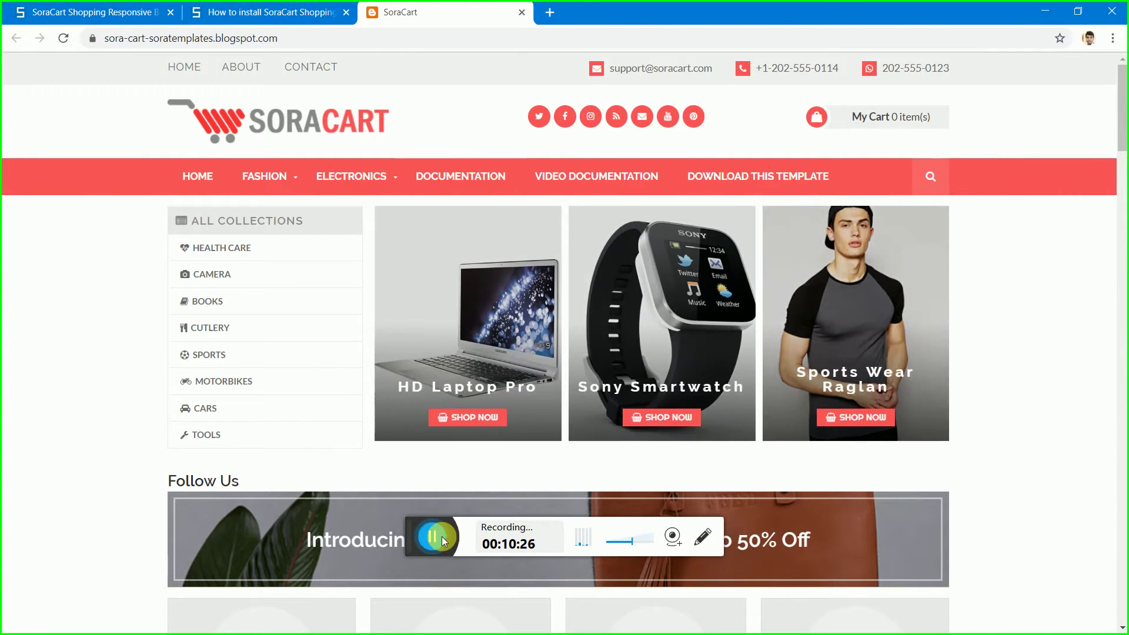
Step: Switch to File Explorer, check the extraction options for the Sora-Cart-Shopping archive in New folder (2), and return to the Themp folder
key(super+d)
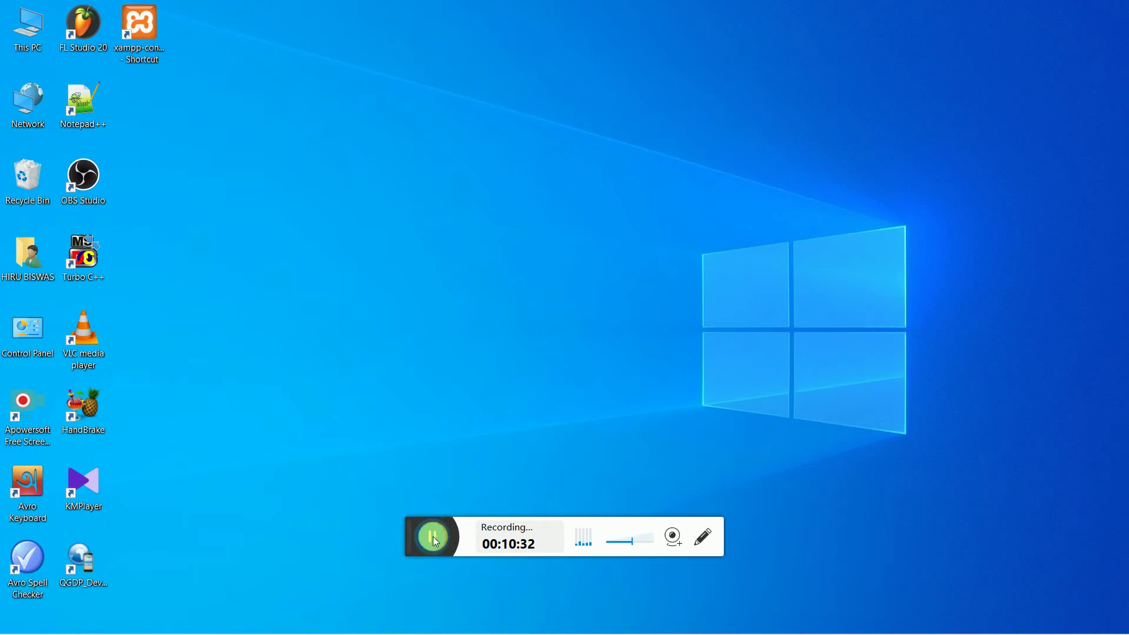
key(super+d)
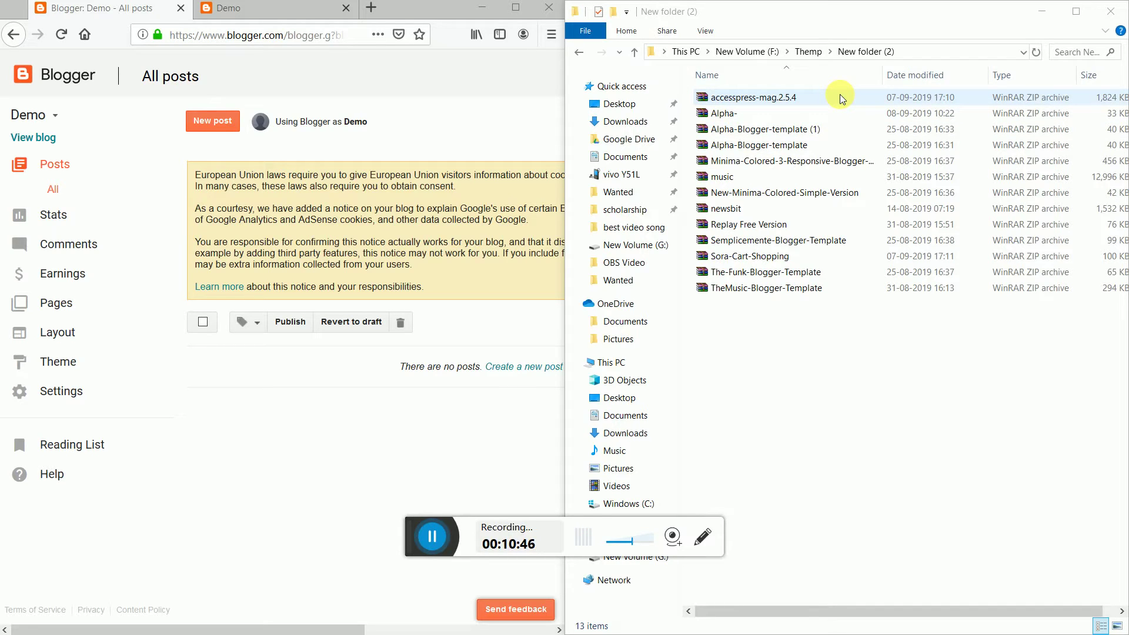
click(781, 263)
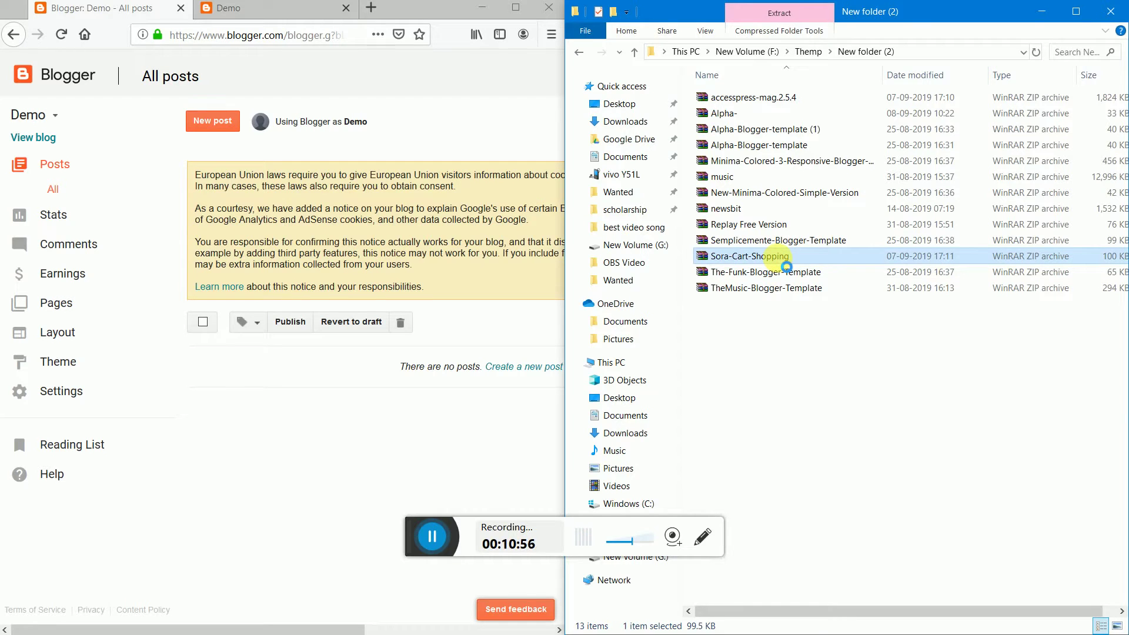
right_click(782, 263)
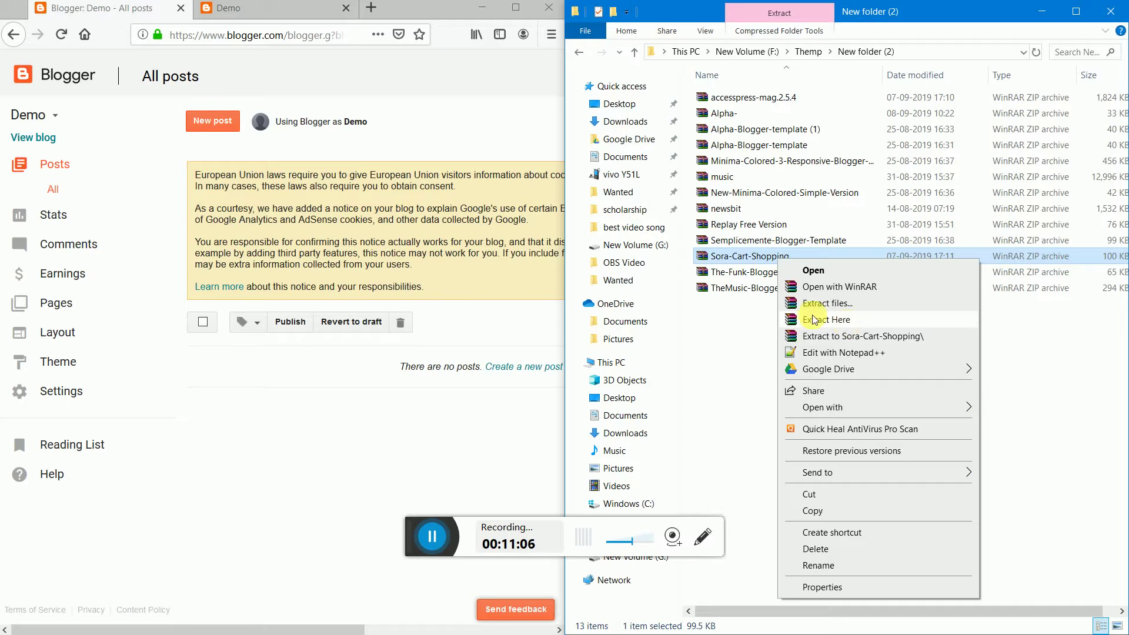
click(849, 326)
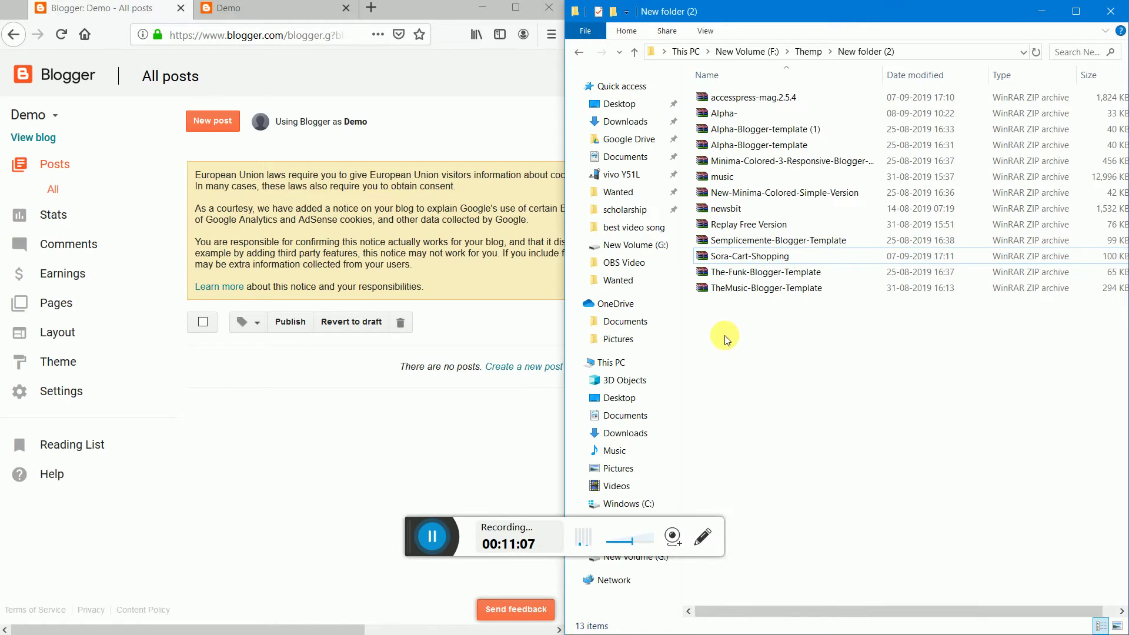
click(579, 52)
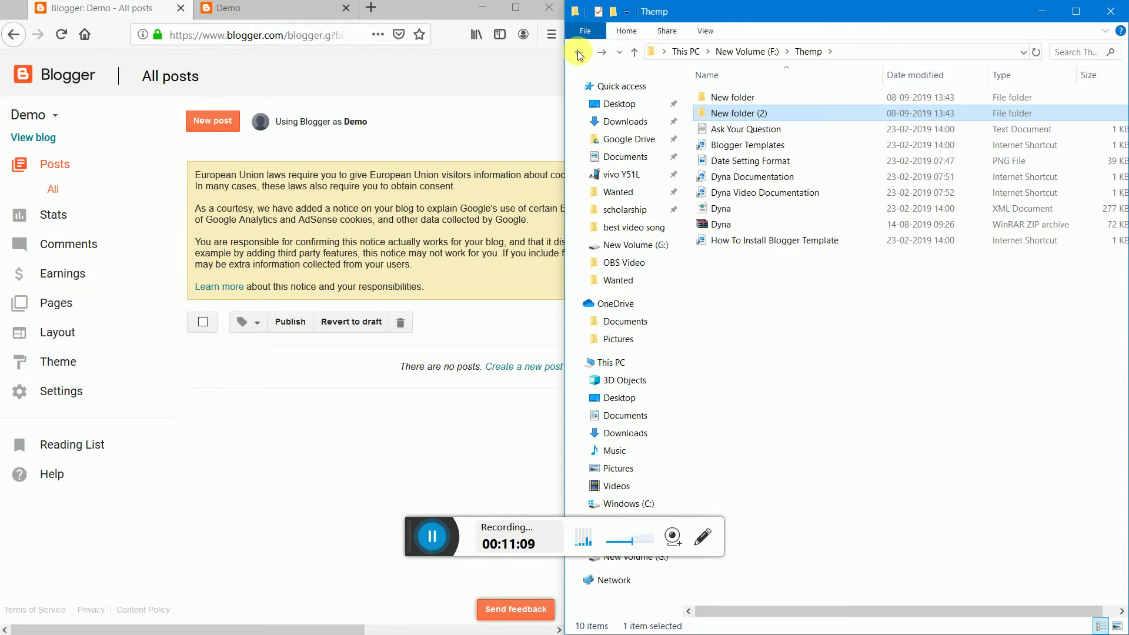
Step: Open the Sora Cart Shopping XML file from New folder's Sora-Cart-Shopping subfolder in Notepad, clearing the other windows out of the way
double_click(753, 93)
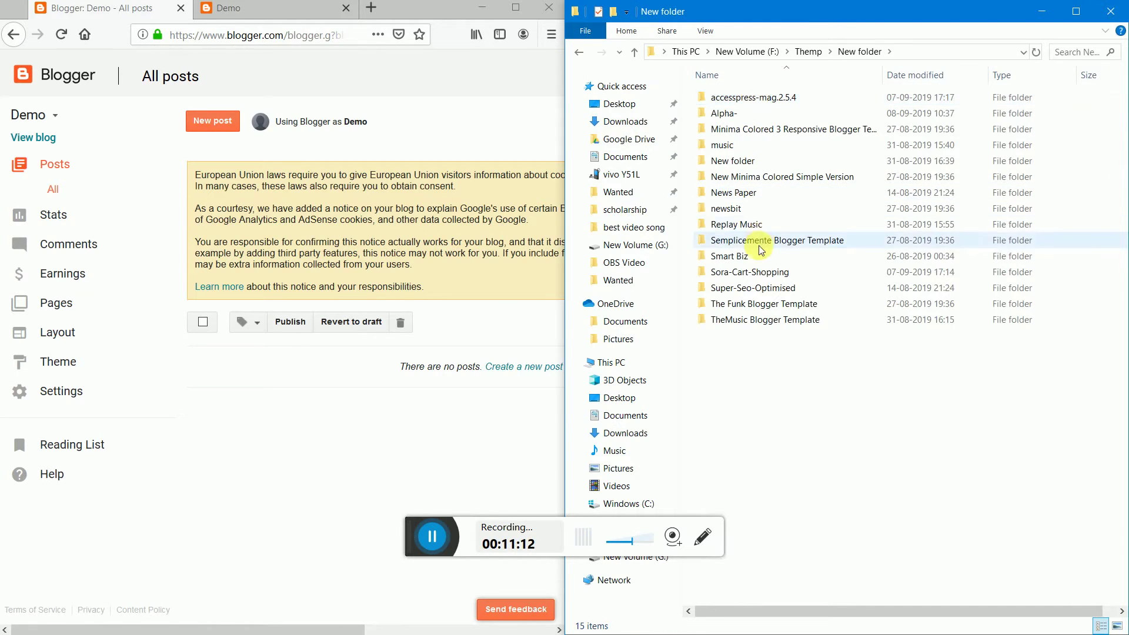
double_click(770, 273)
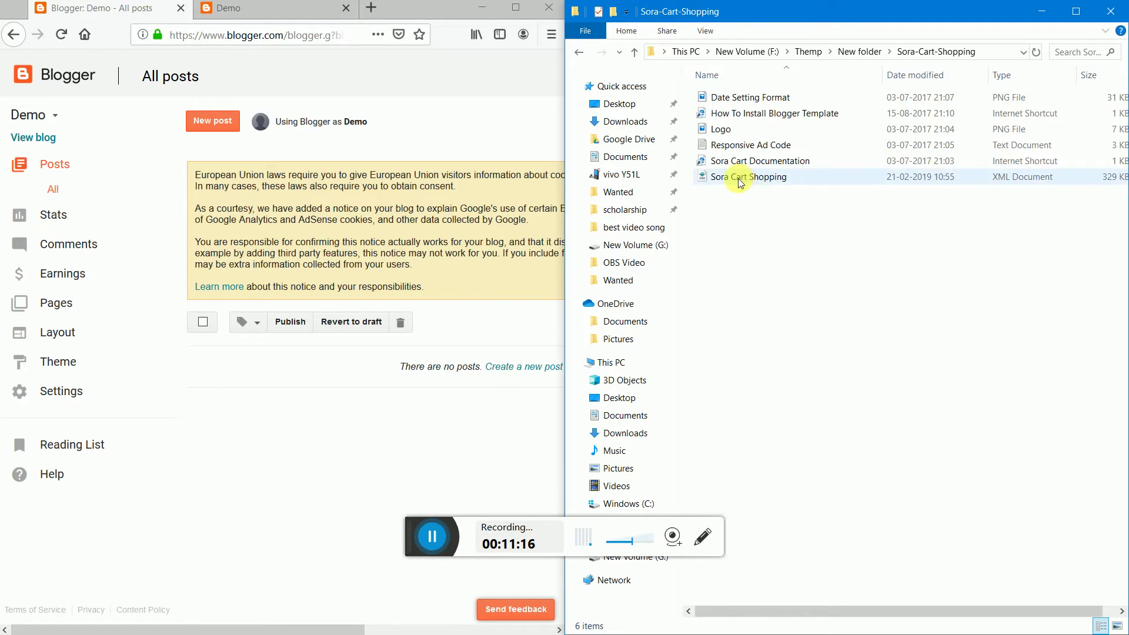
double_click(937, 177)
right_click(938, 178)
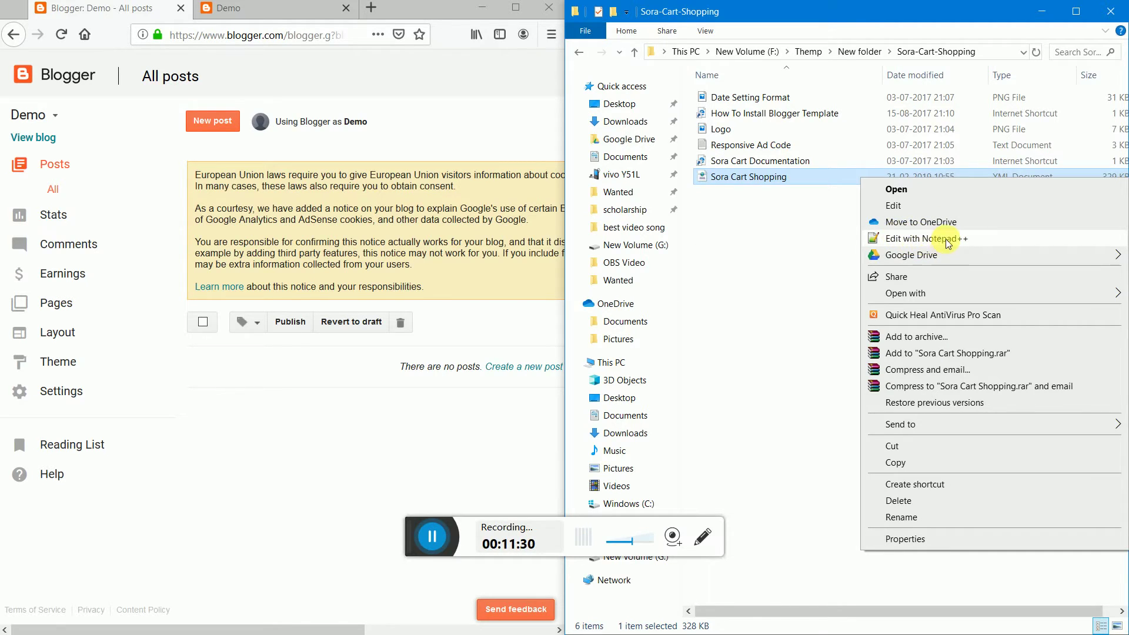
click(893, 205)
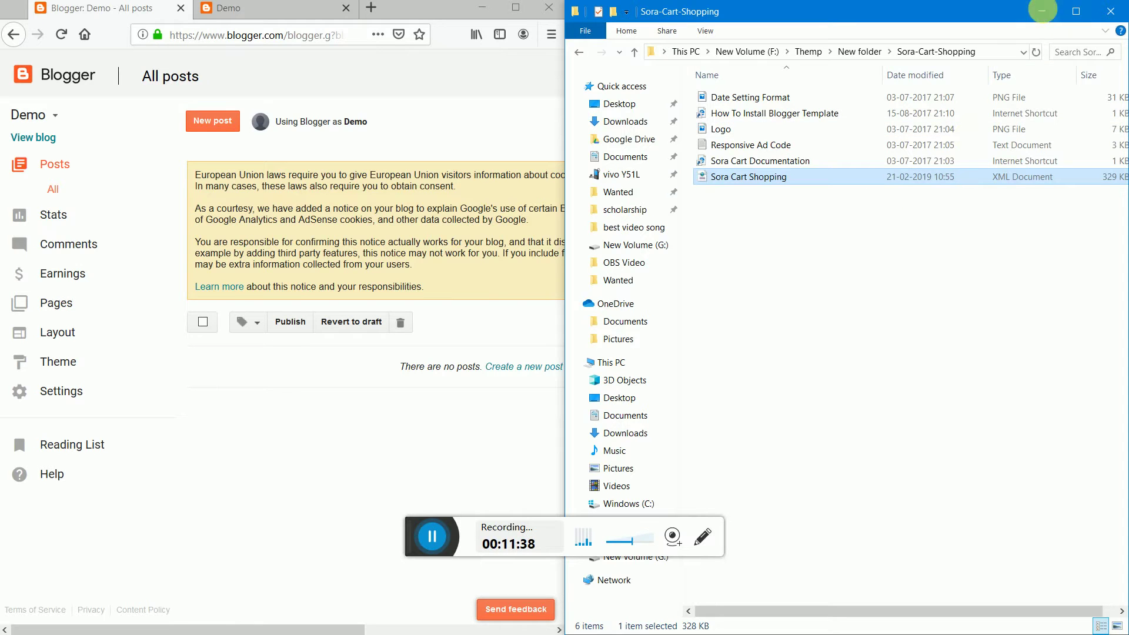
click(1037, 13)
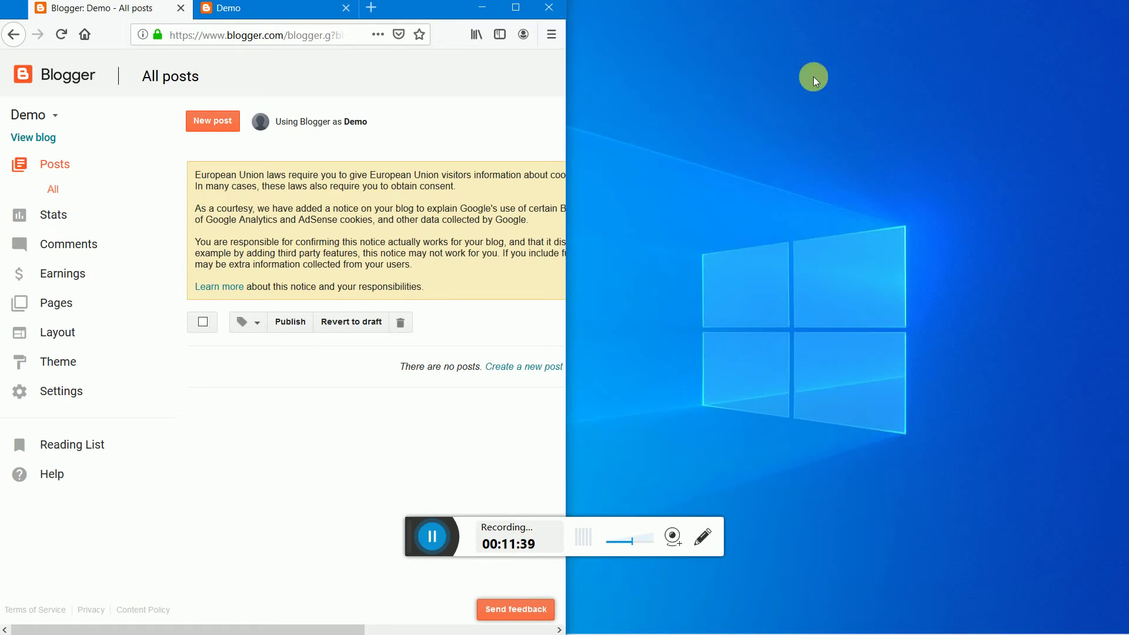
click(481, 9)
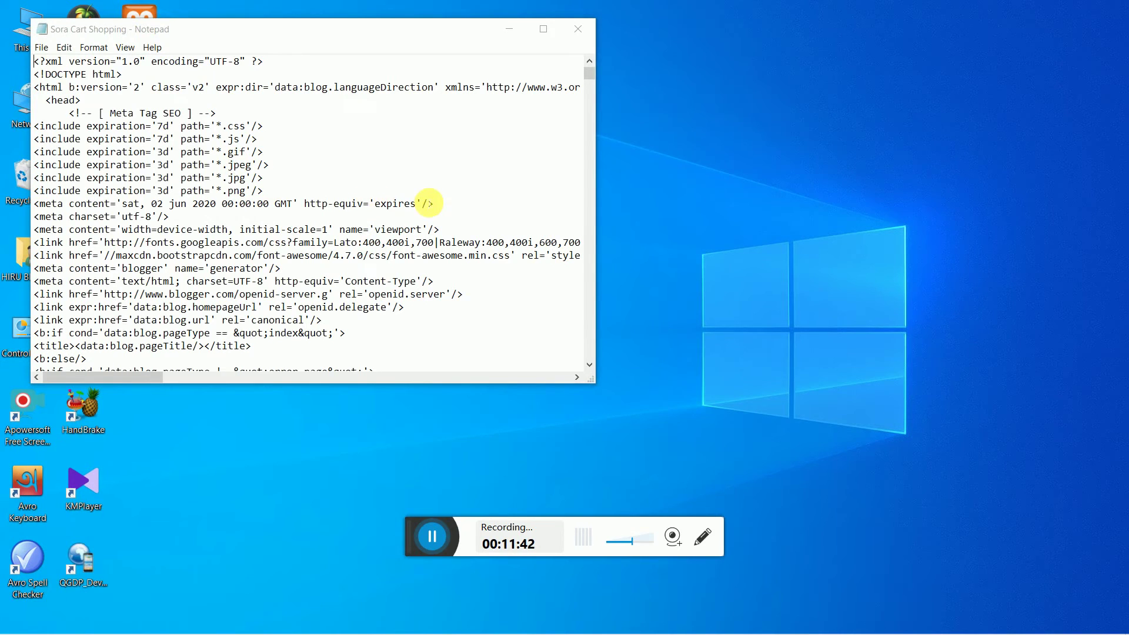
Step: Copy the entire theme code of the Sora Cart Shopping file
scroll(376, 170, down, 3)
scroll(383, 164, up, 3)
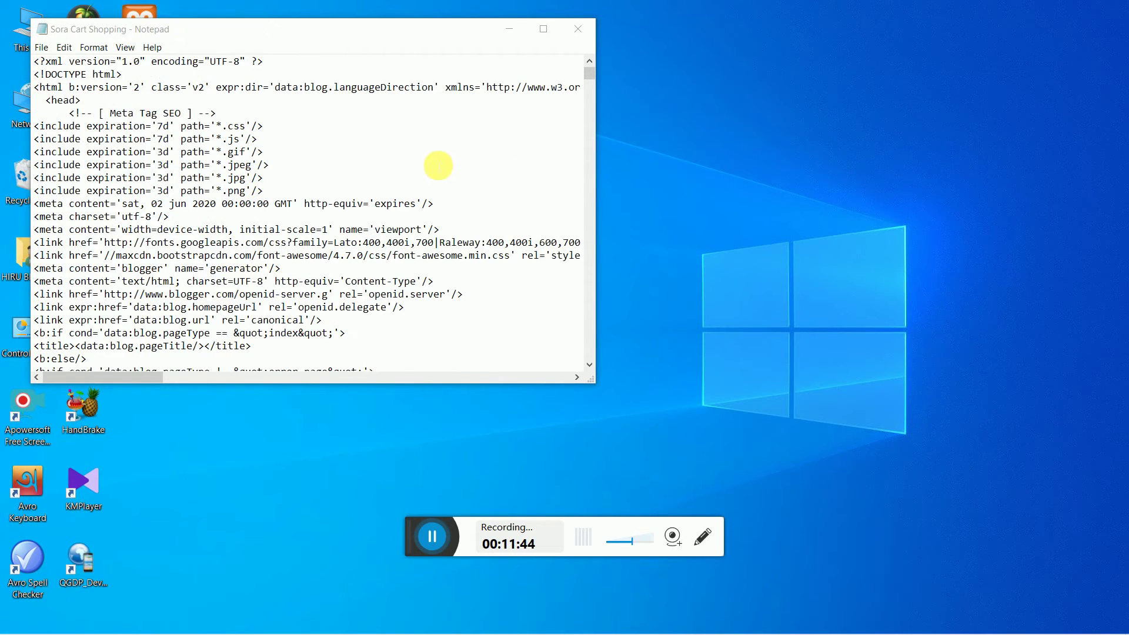
click(438, 165)
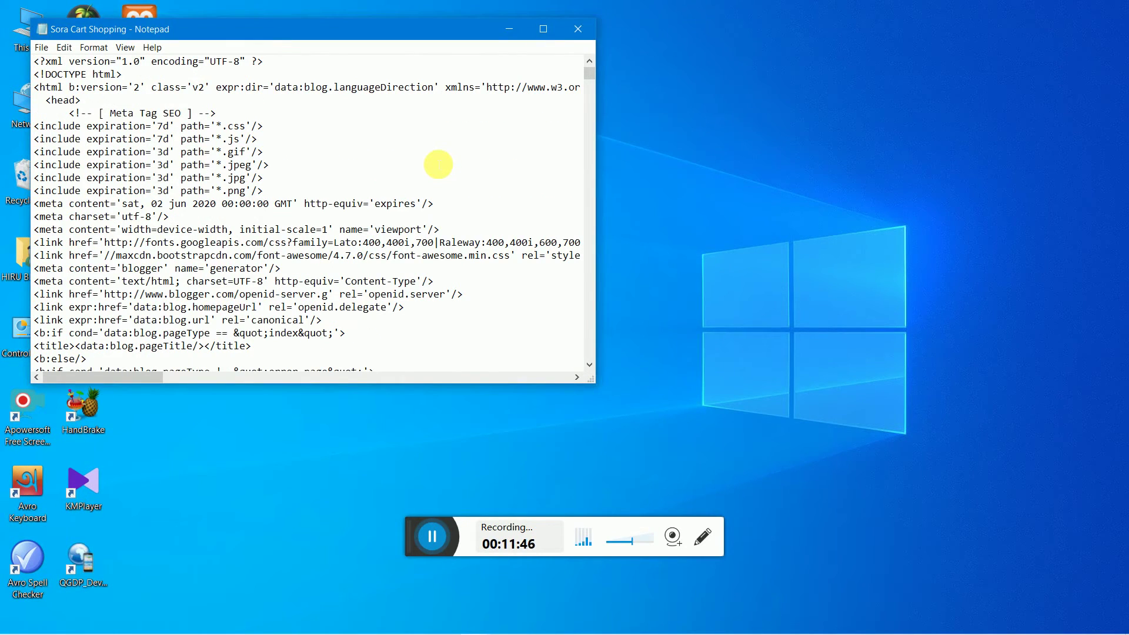
key(ctrl+a)
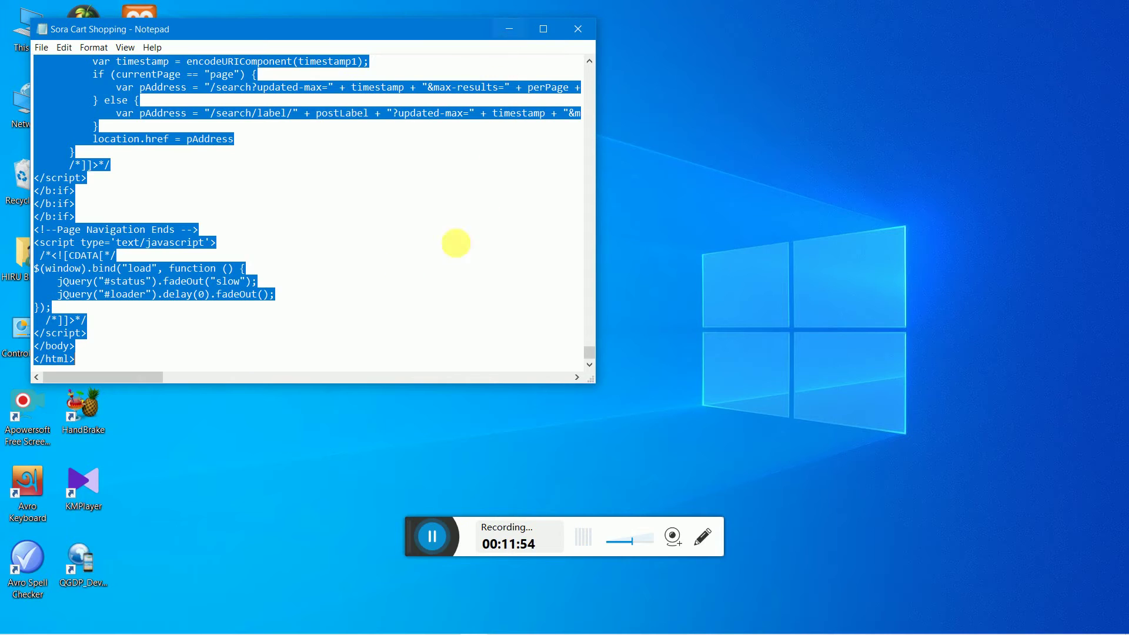
right_click(194, 81)
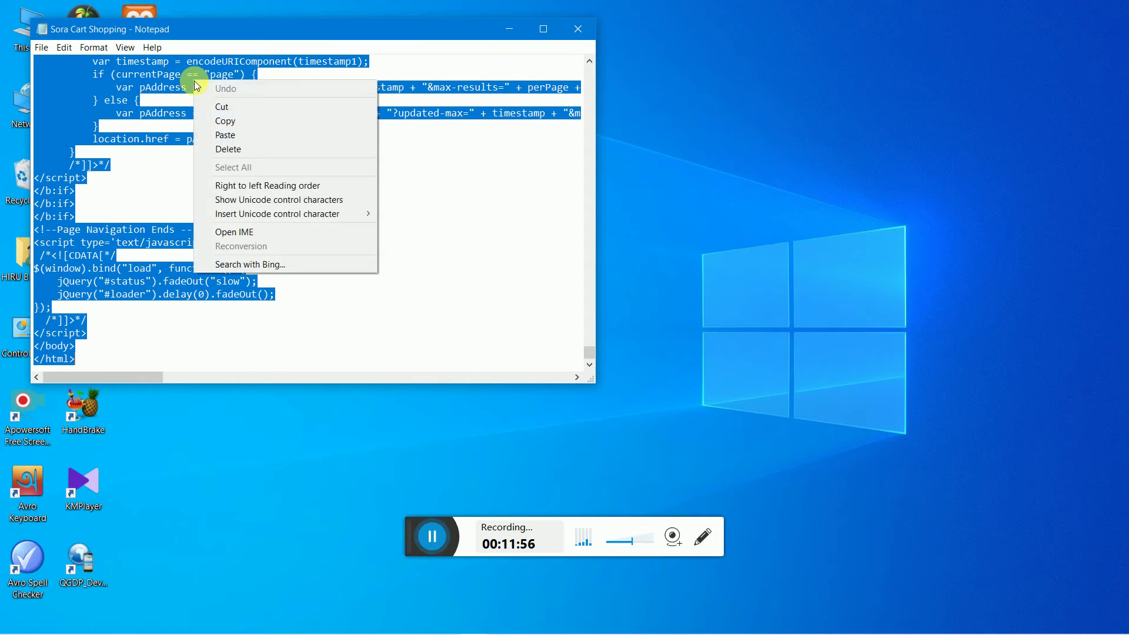
click(246, 124)
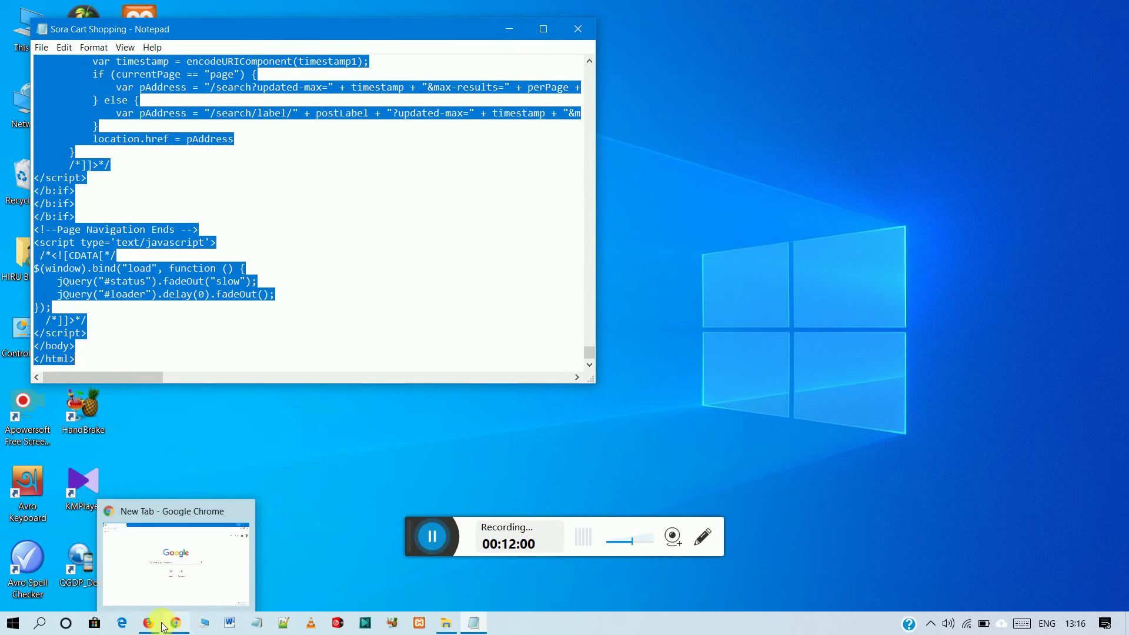
Step: Switch back to Blogger in the maximized Firefox window and open the Demo blog's Theme page
click(150, 624)
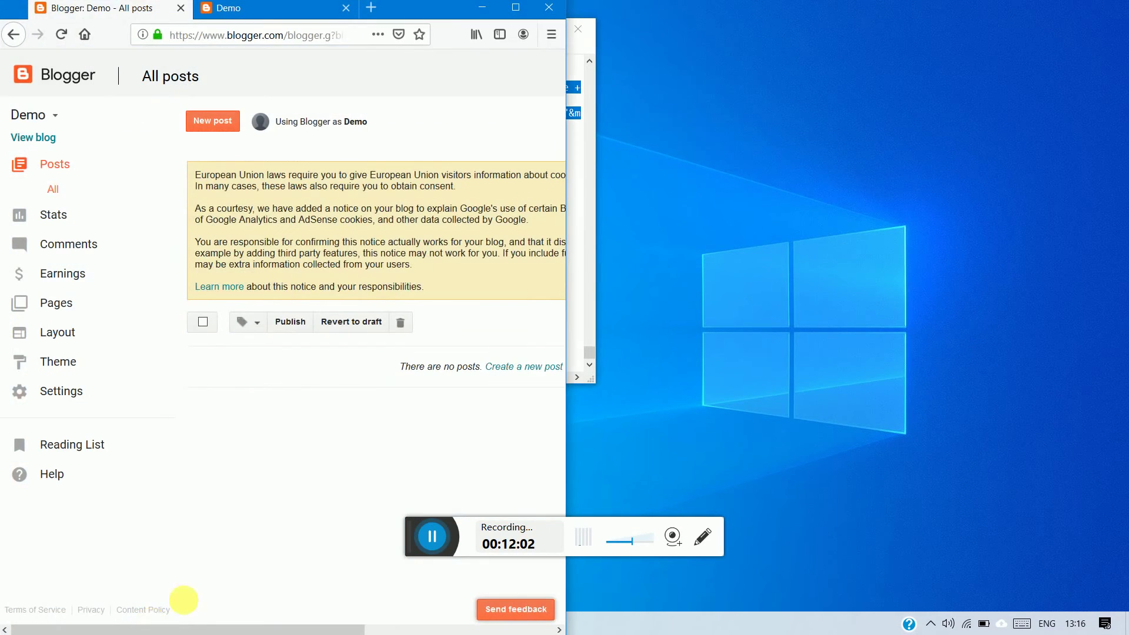
click(515, 11)
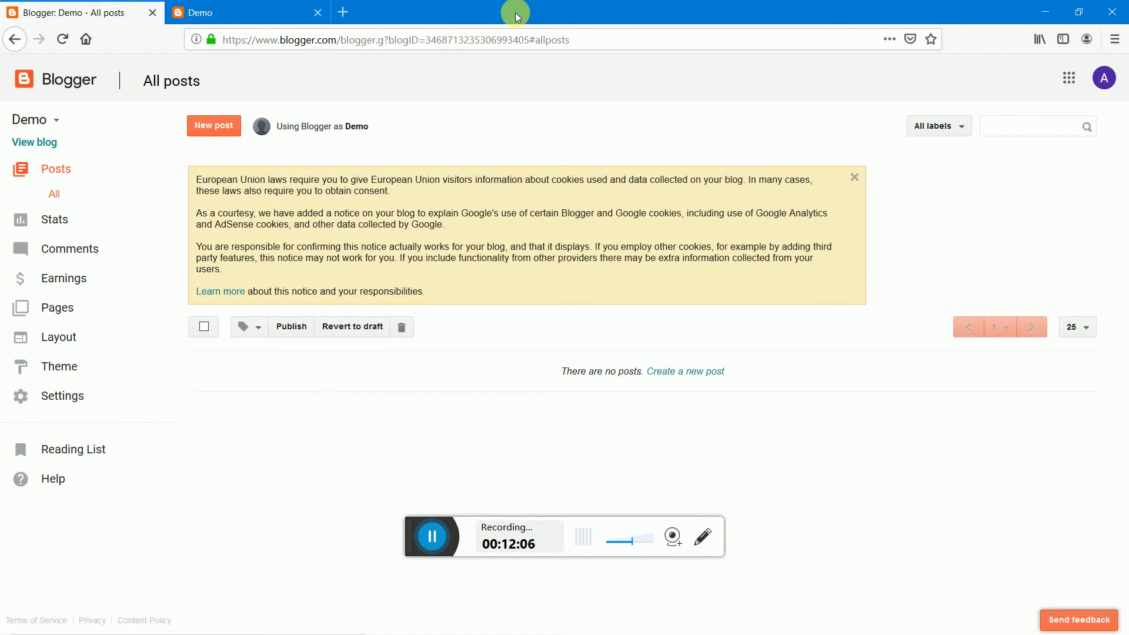
click(71, 371)
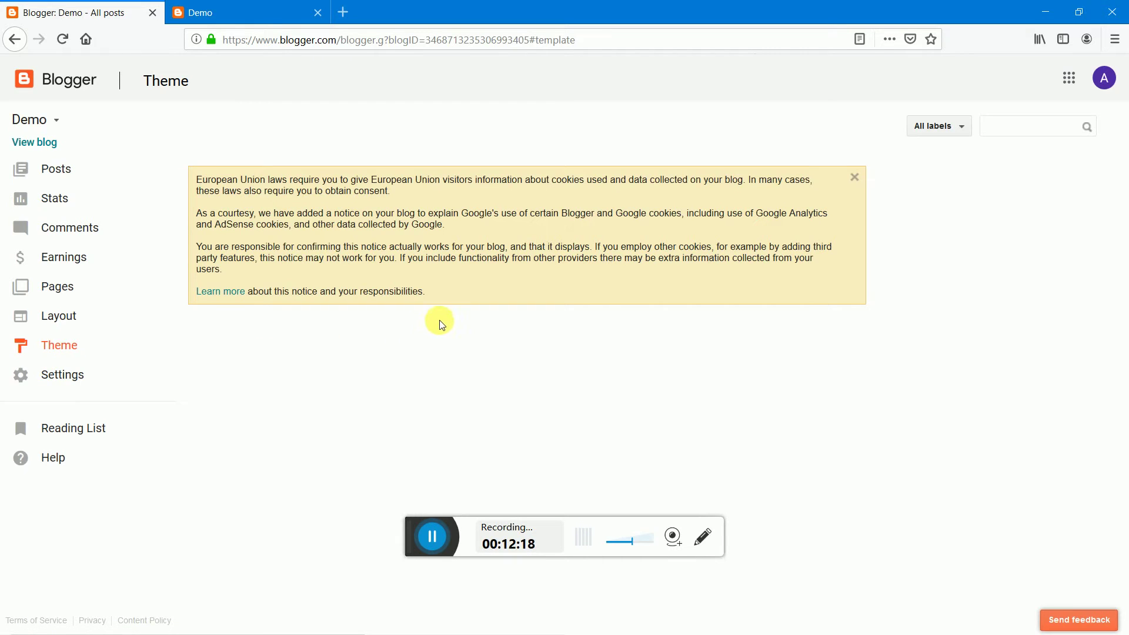
click(432, 536)
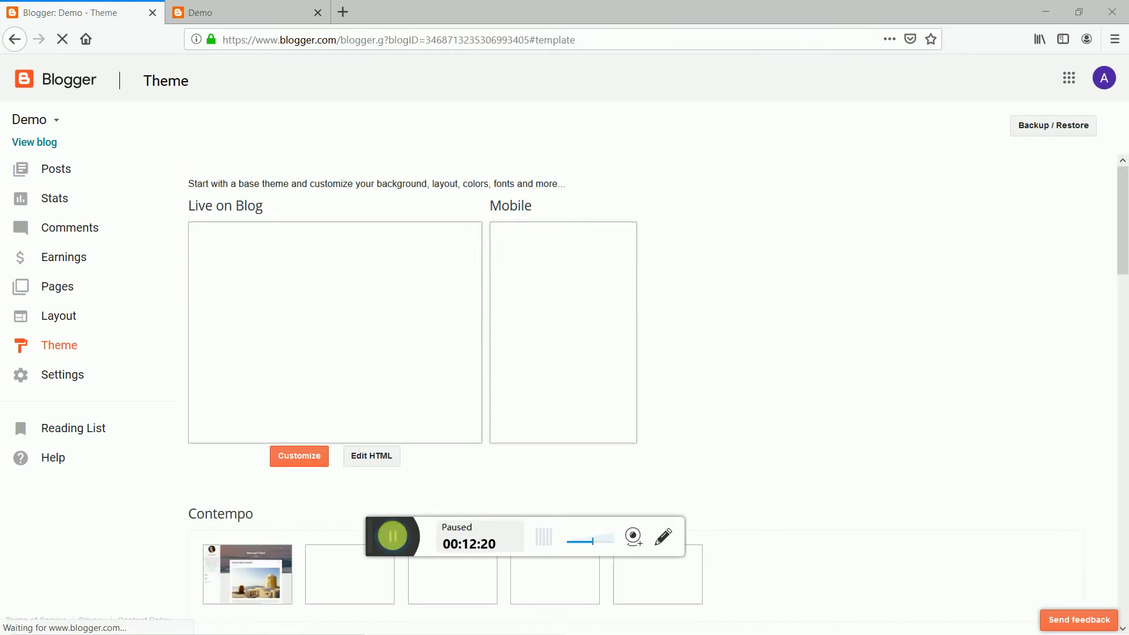
click(392, 536)
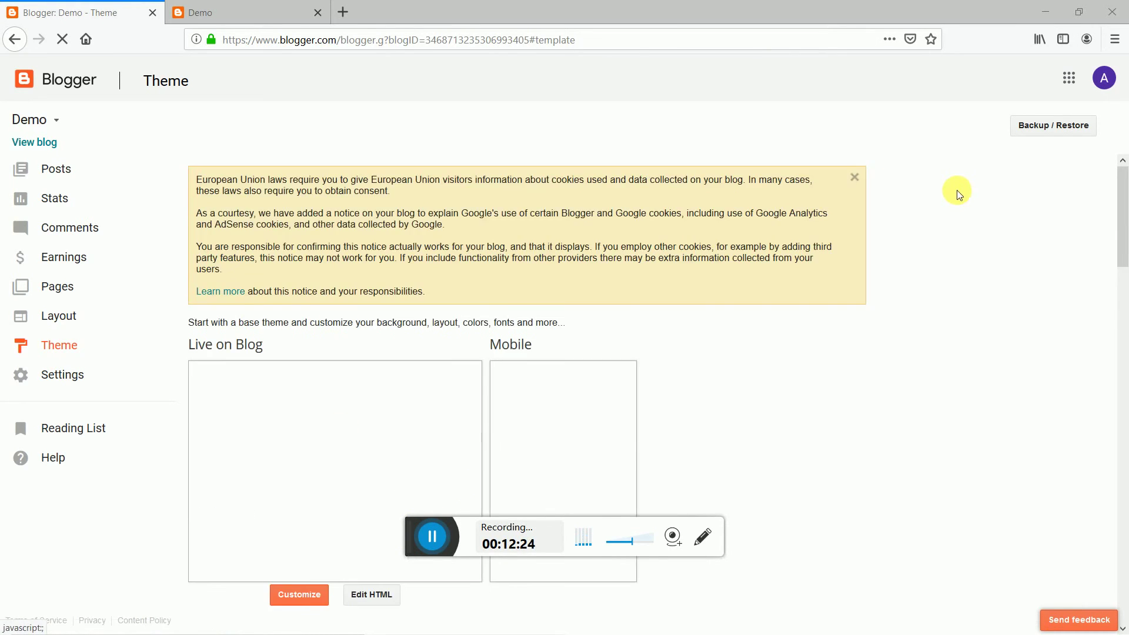
Step: Open the HTML code of the Demo blog's live theme for editing
scroll(436, 391, down, 6)
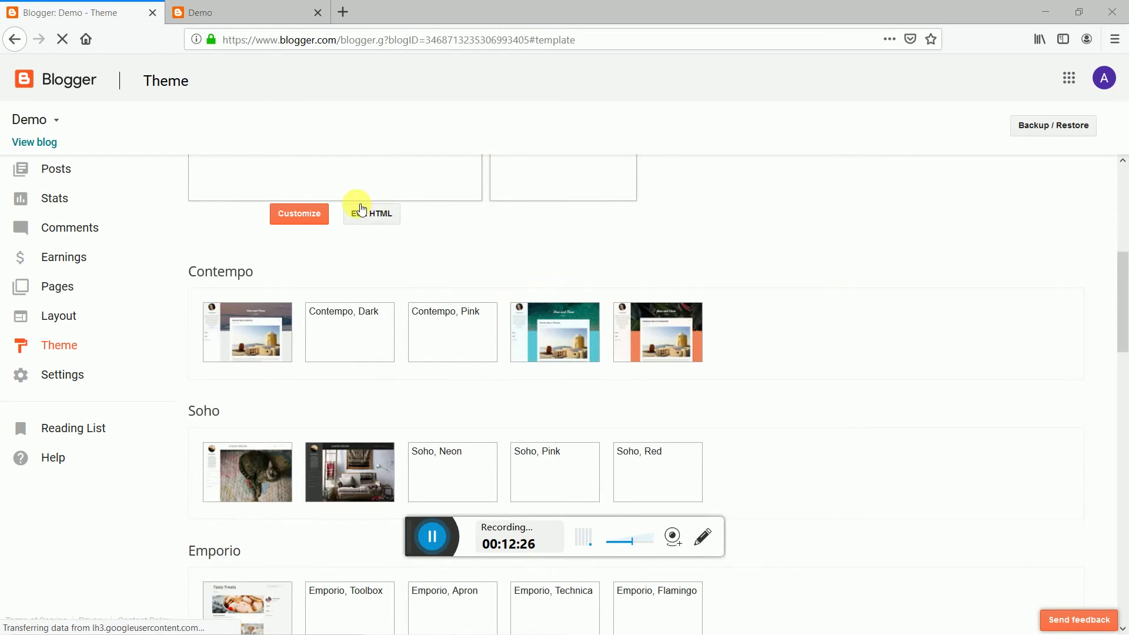
scroll(383, 216, up, 5)
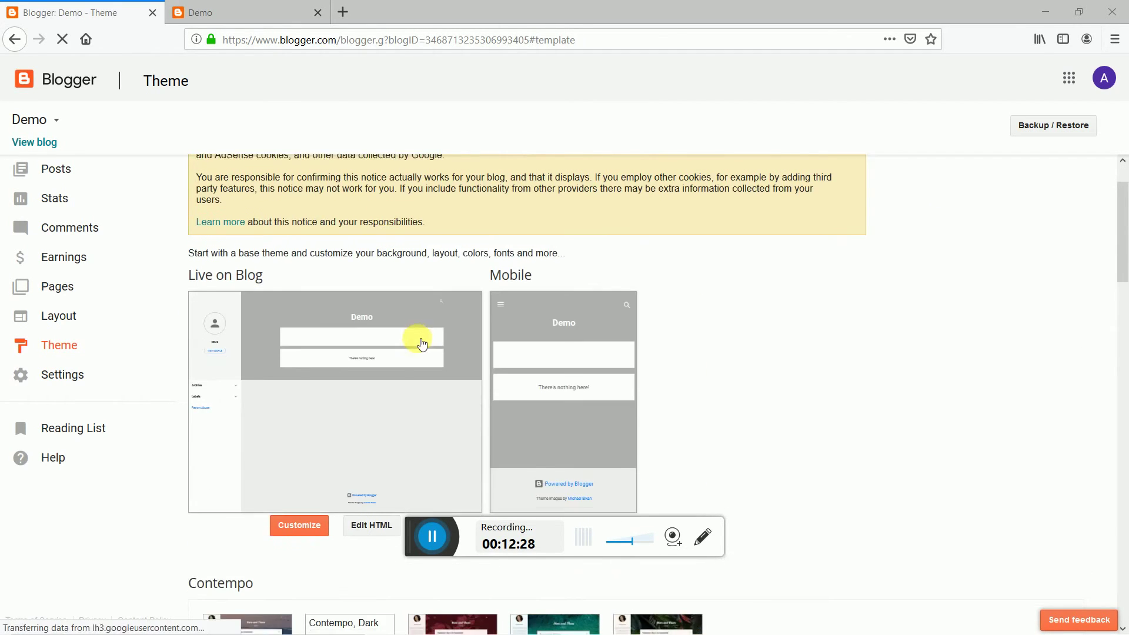
scroll(423, 344, down, 2)
click(378, 406)
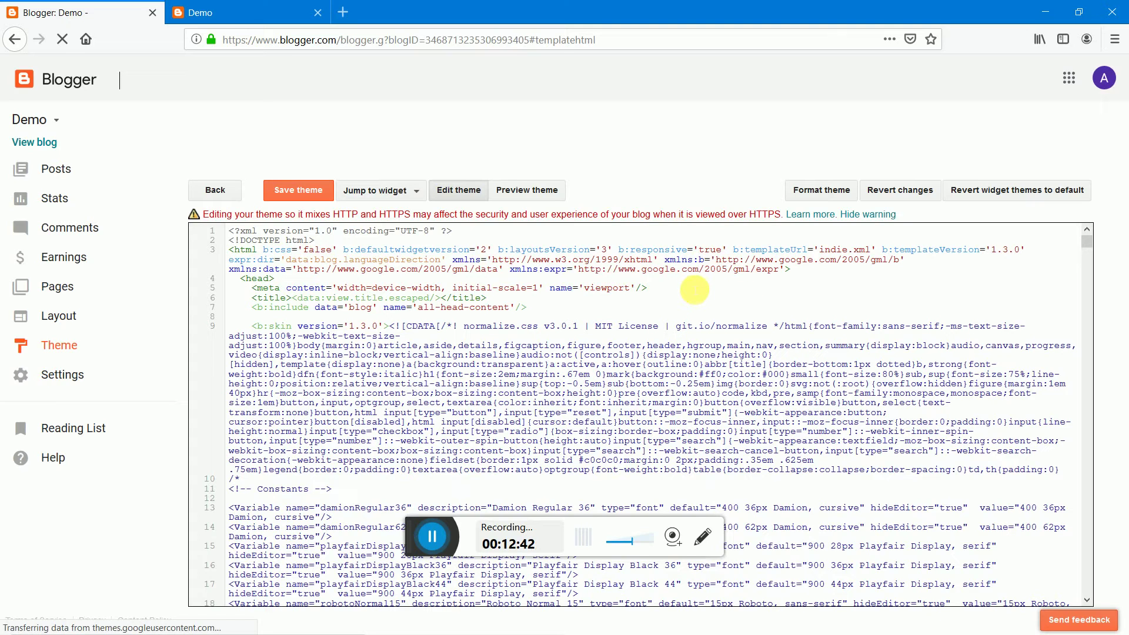
Step: Replace all of the blog's existing theme code with the copied Sora Cart Shopping code and save the theme
click(694, 290)
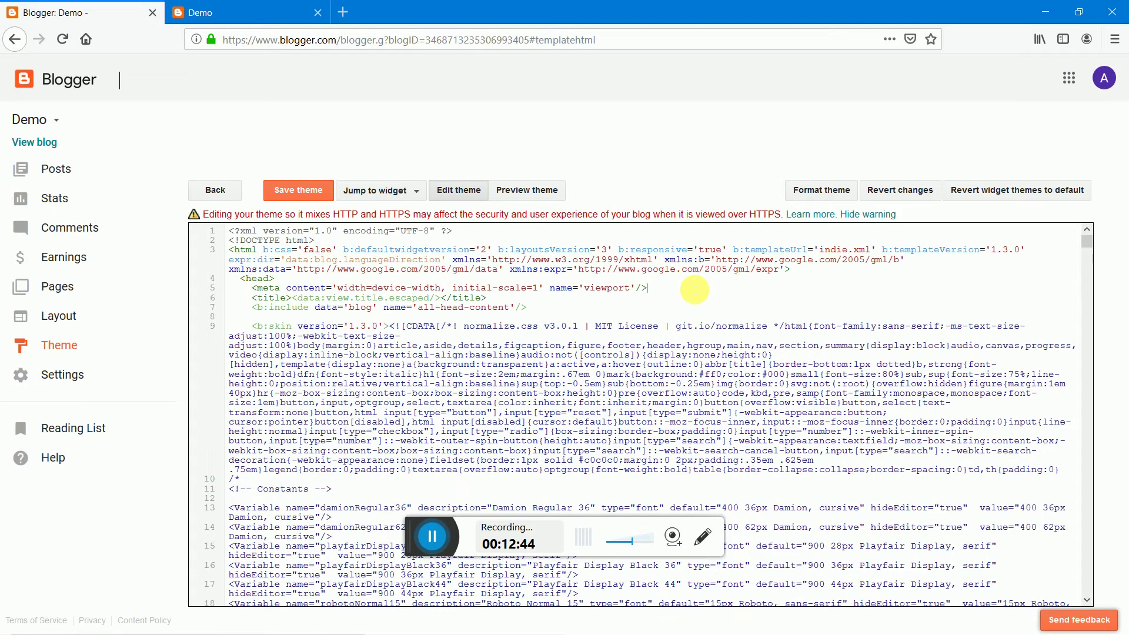
key(ctrl+a)
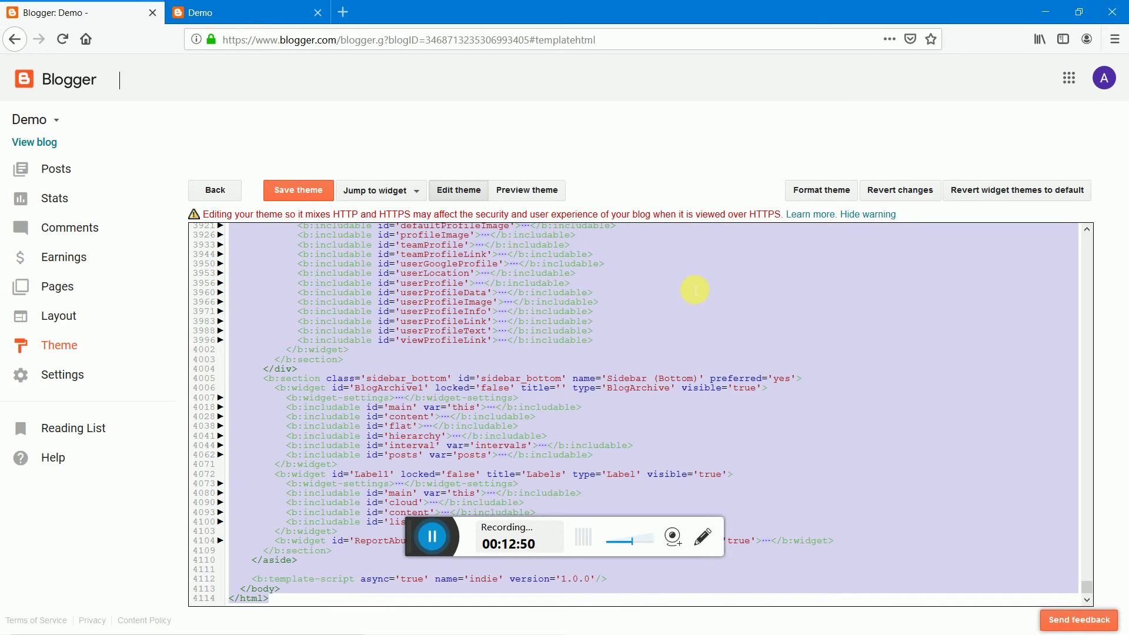
key(Delete)
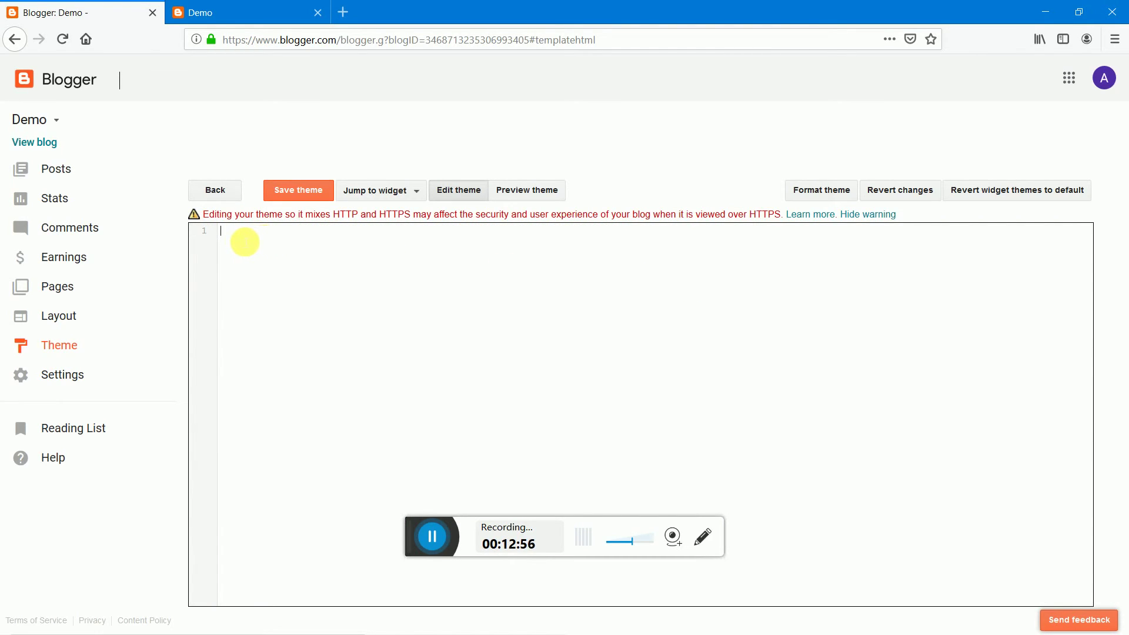
right_click(261, 239)
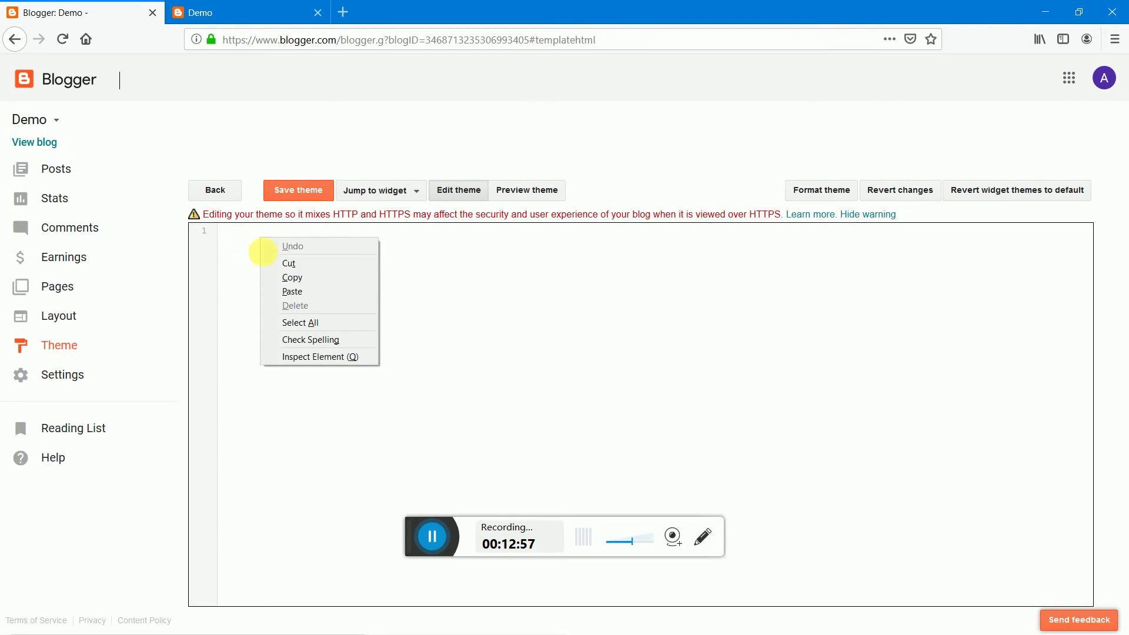
click(308, 292)
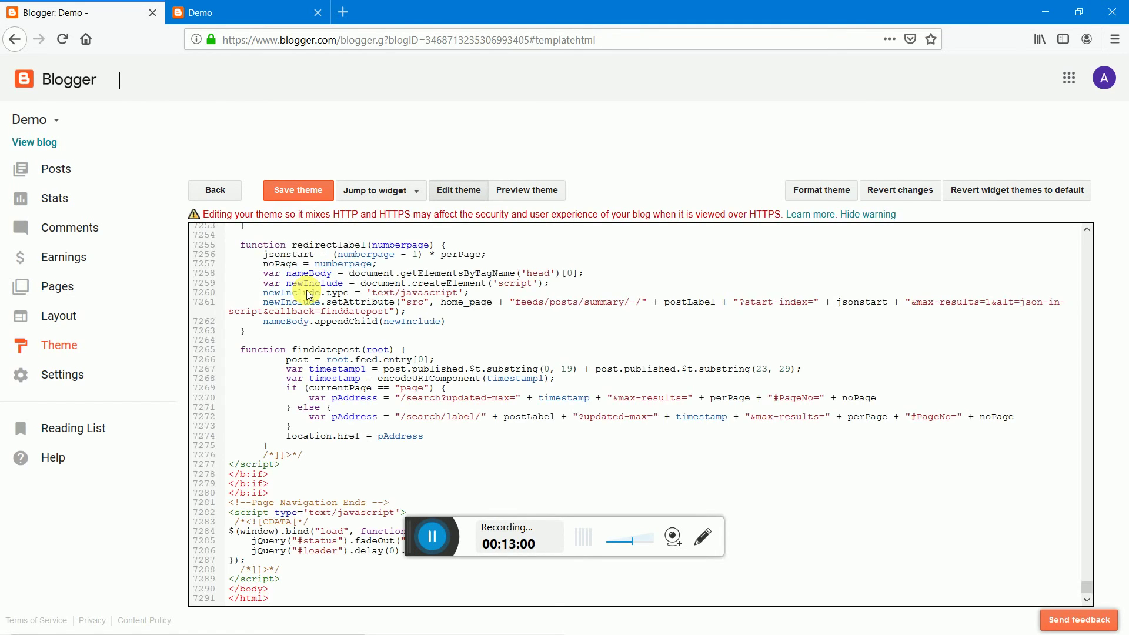
click(310, 189)
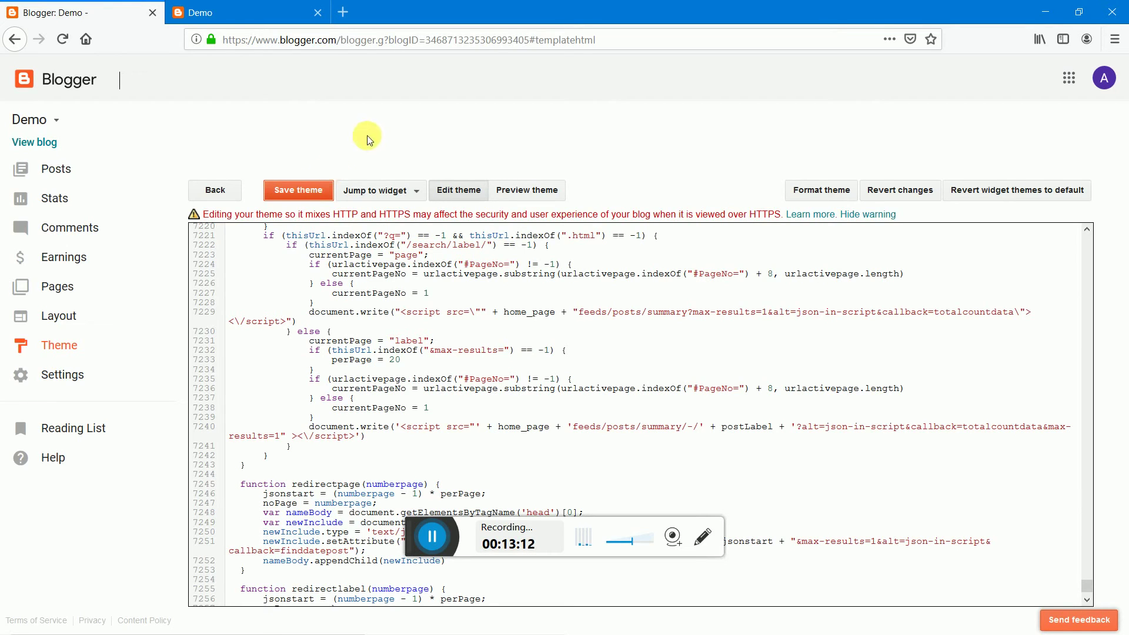
Step: View the Demo blog in a new tab and compare it with the previously opened page showing the old theme
click(38, 145)
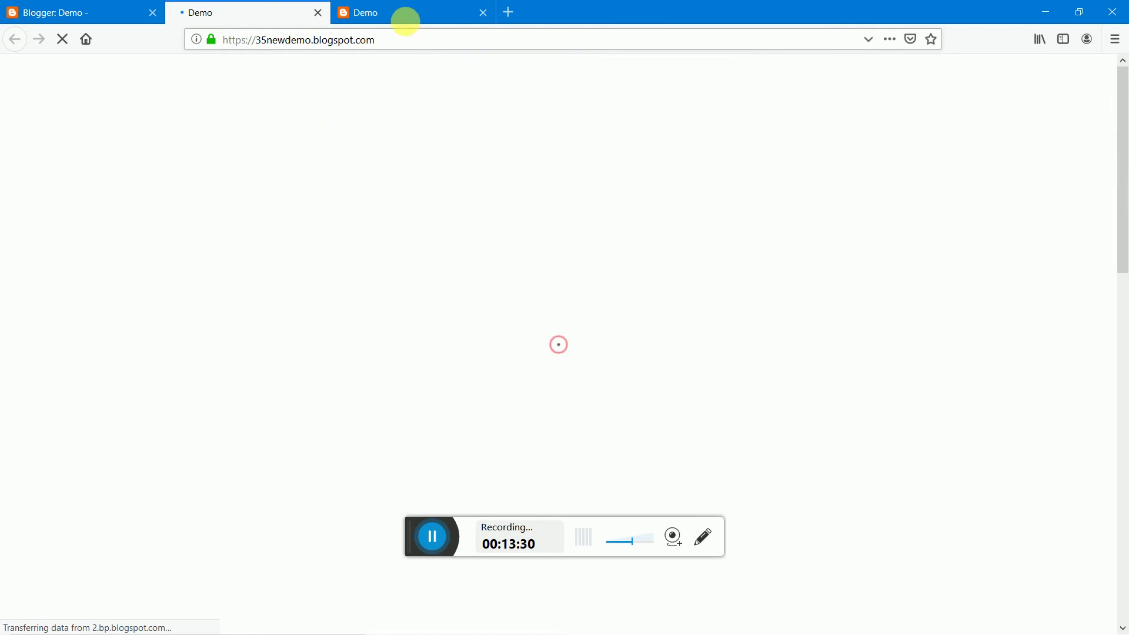
click(419, 16)
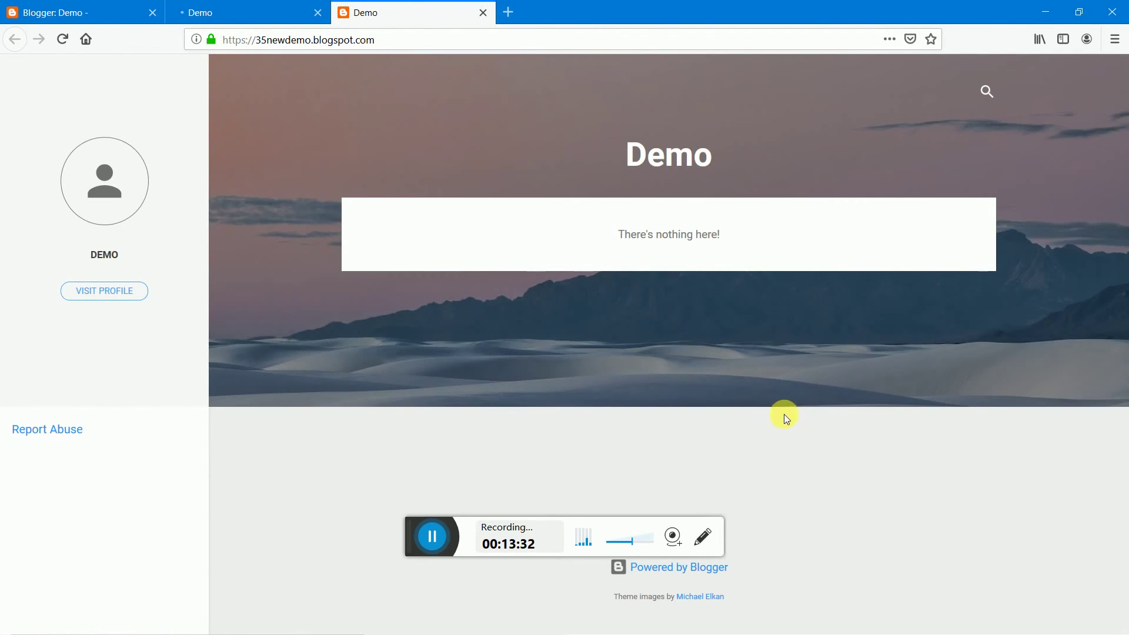
click(228, 16)
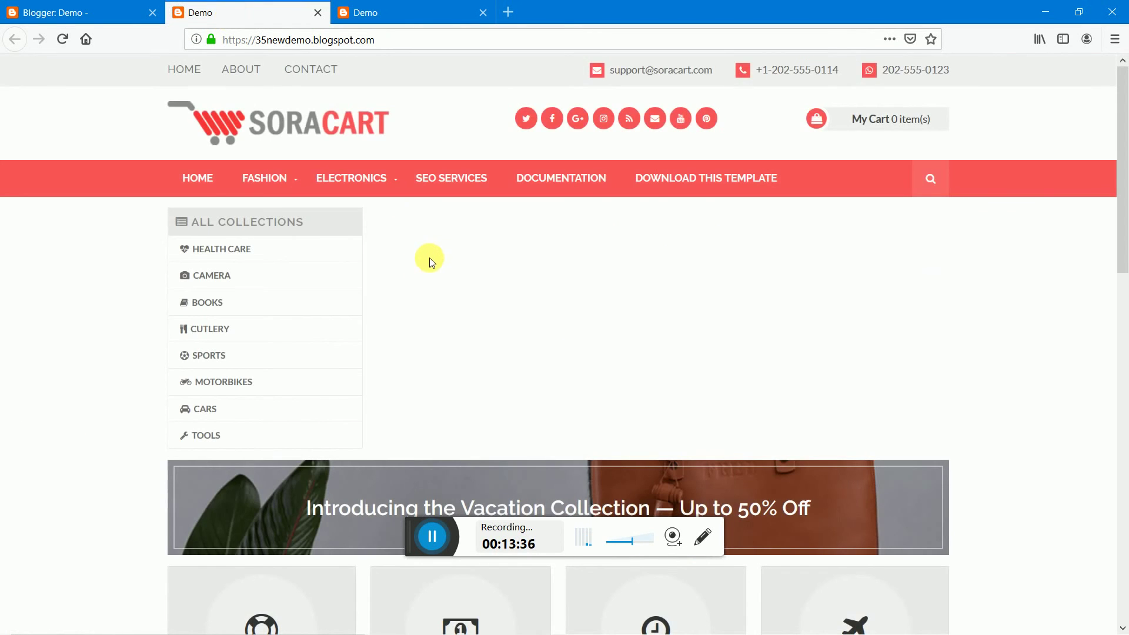
Step: Examine the Demo blog's new SoraCart home page from header to footer, including the product sections and the Electronics submenu
scroll(429, 258, down, 15)
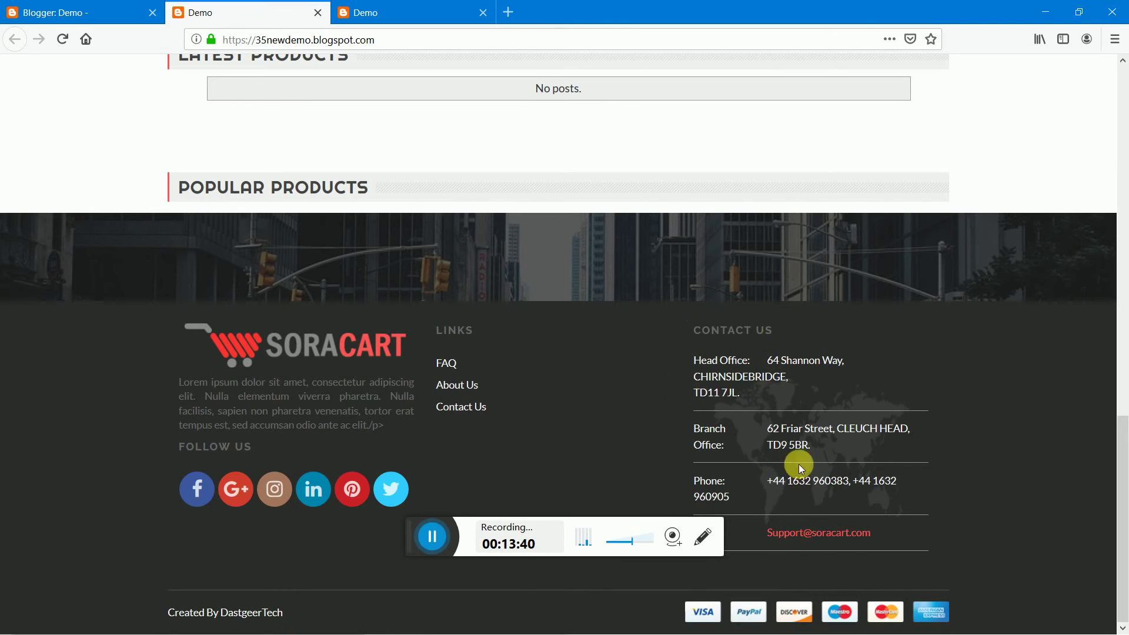
scroll(398, 440, up, 6)
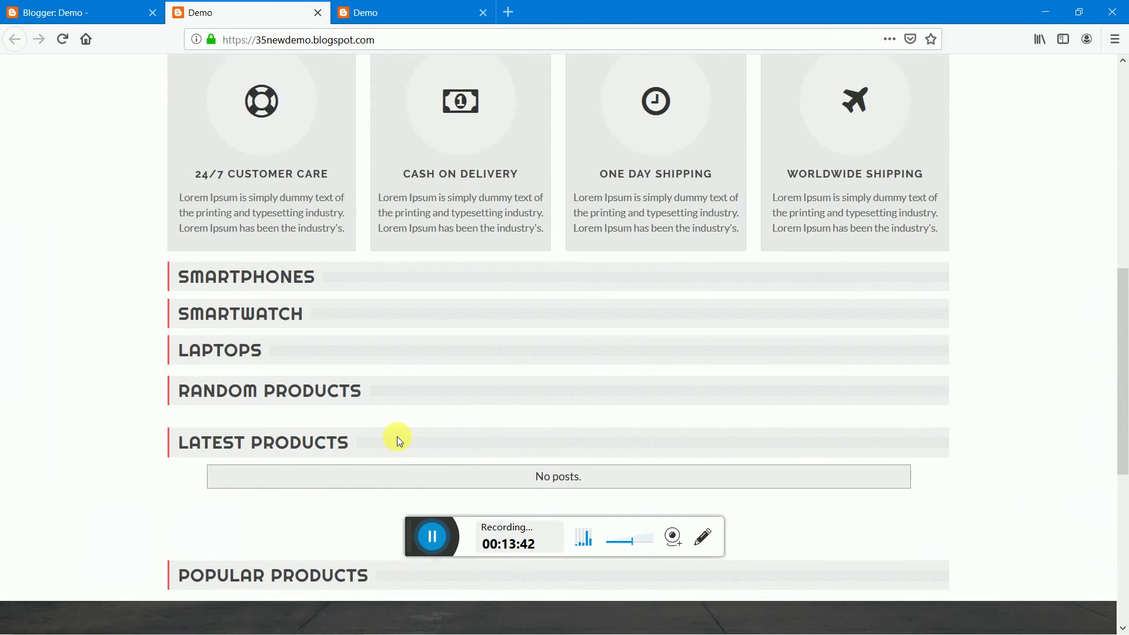
scroll(397, 442, up, 8)
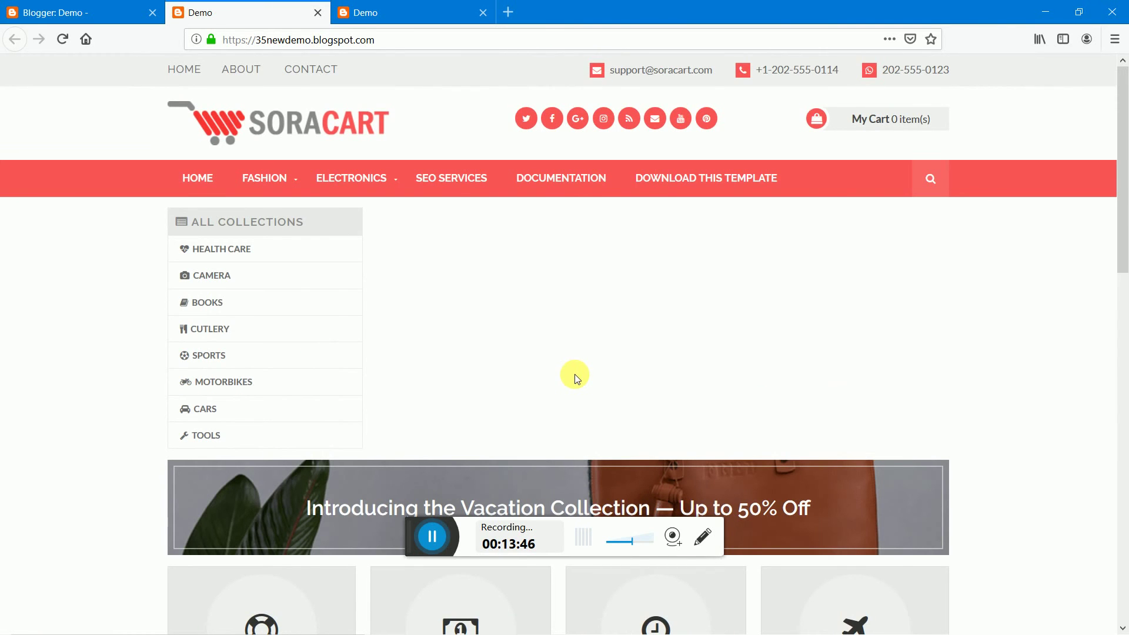
scroll(487, 247, down, 7)
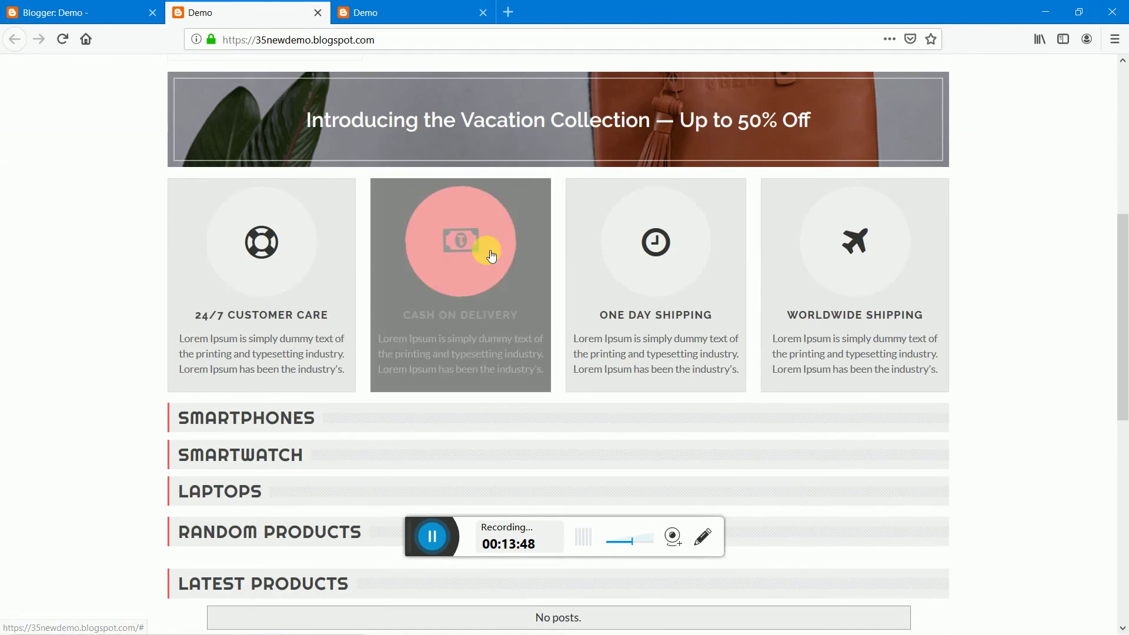
scroll(487, 247, up, 7)
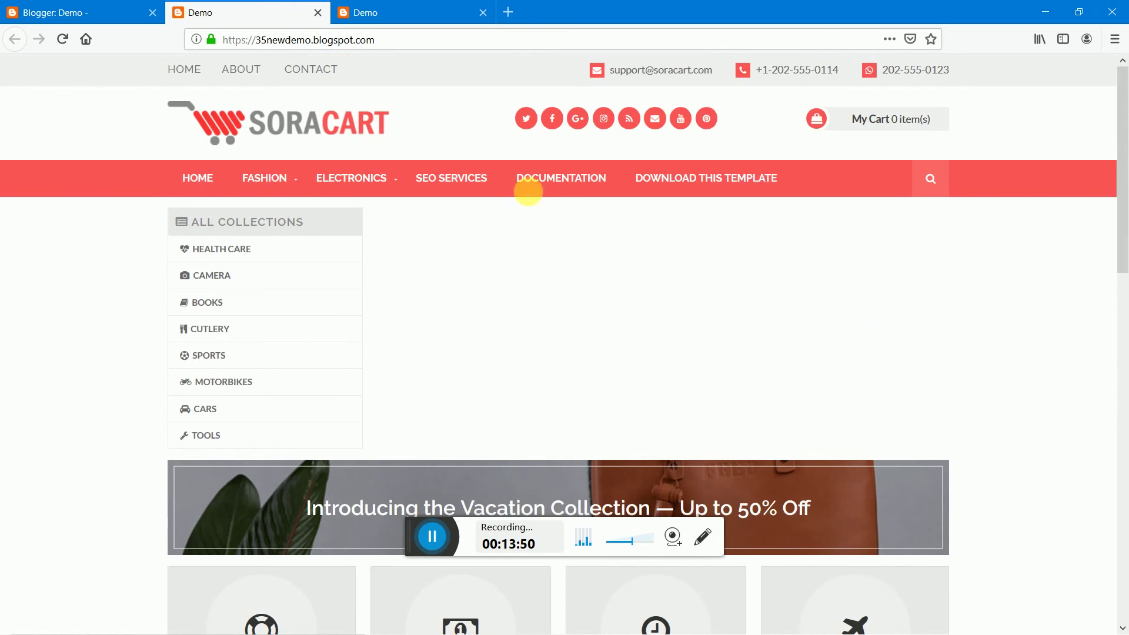
scroll(509, 217, down, 4)
scroll(510, 221, up, 4)
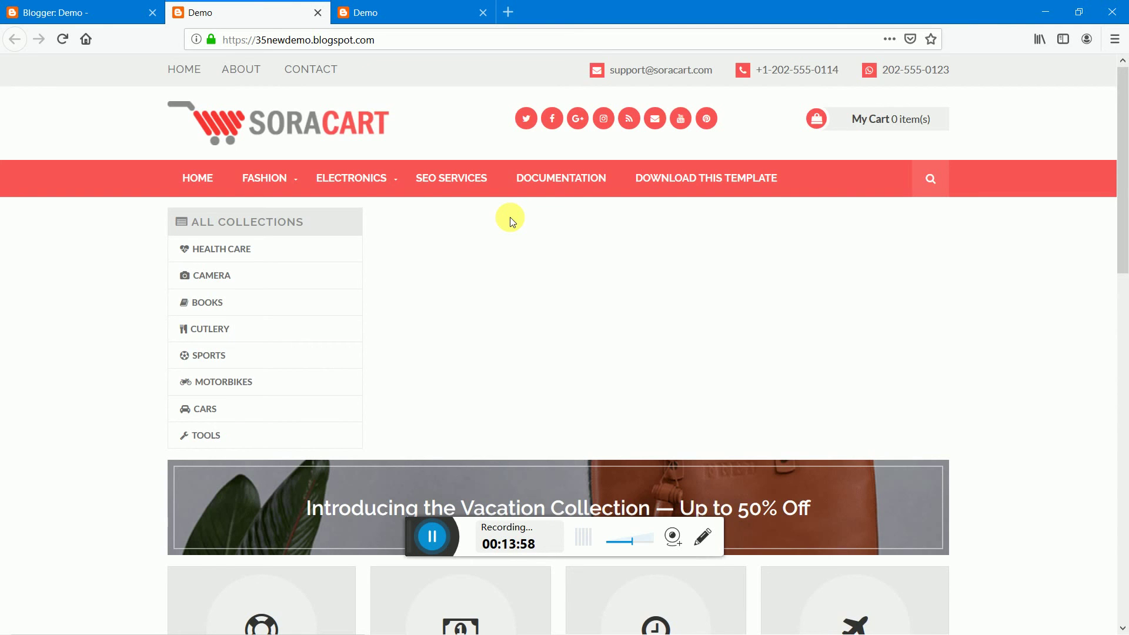
scroll(510, 218, down, 3)
scroll(510, 219, up, 3)
scroll(511, 222, down, 8)
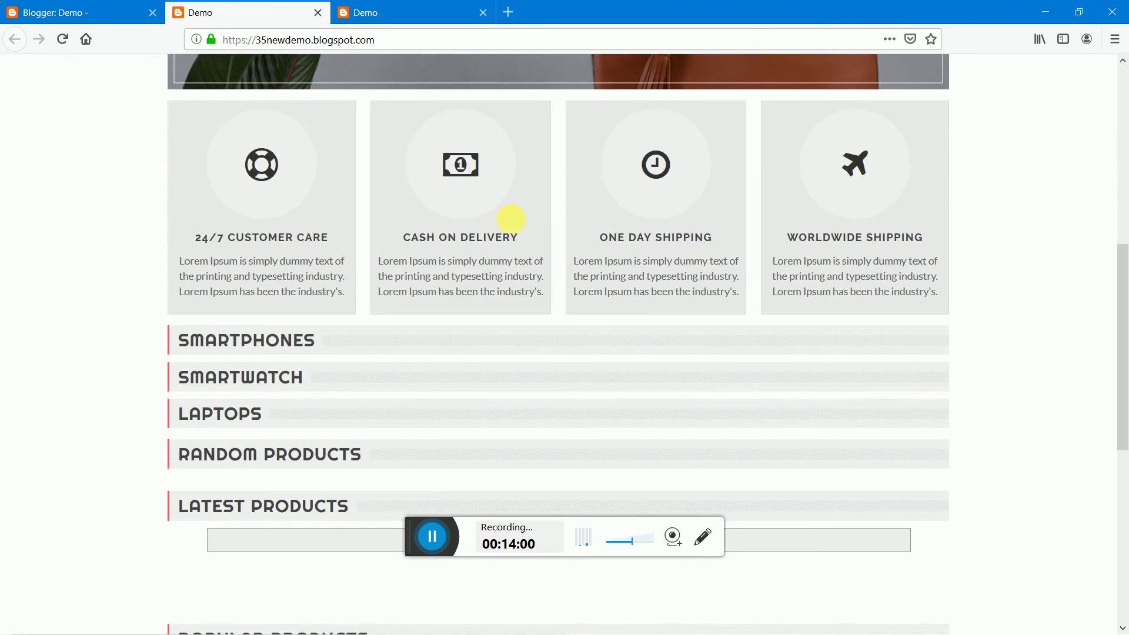
scroll(511, 222, up, 8)
scroll(542, 245, down, 8)
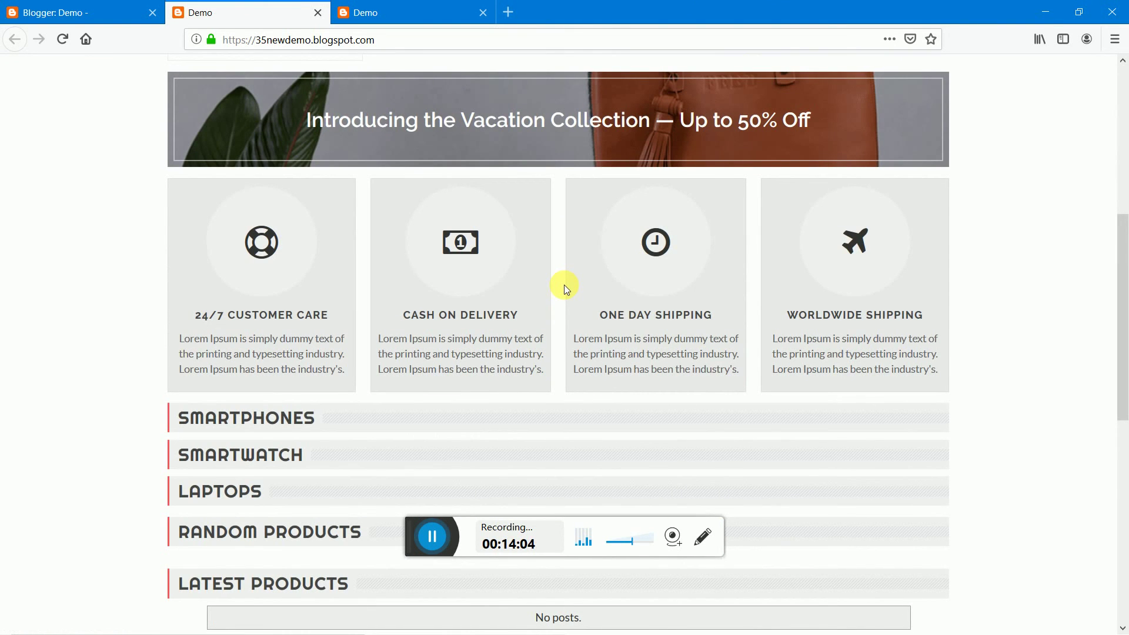
scroll(564, 285, up, 8)
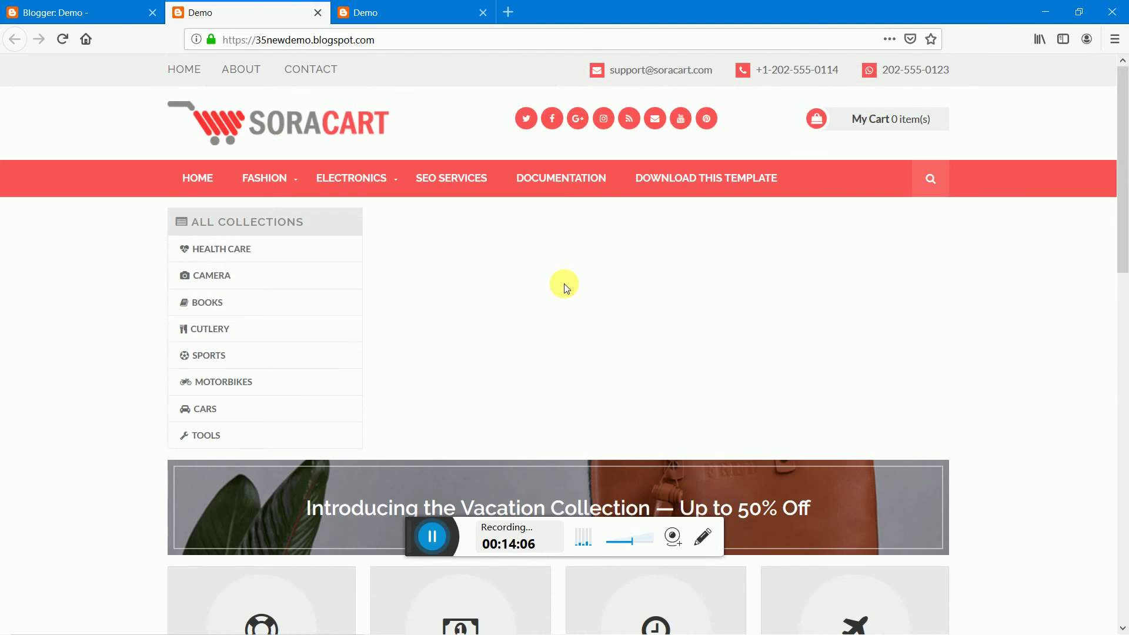
scroll(565, 285, down, 5)
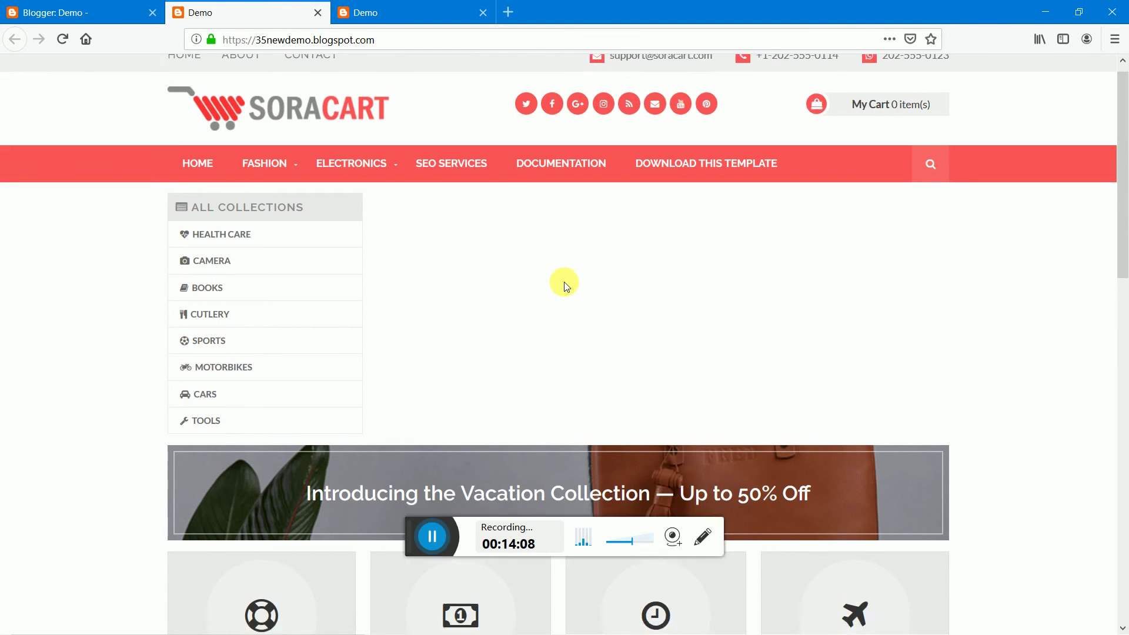
scroll(564, 285, up, 5)
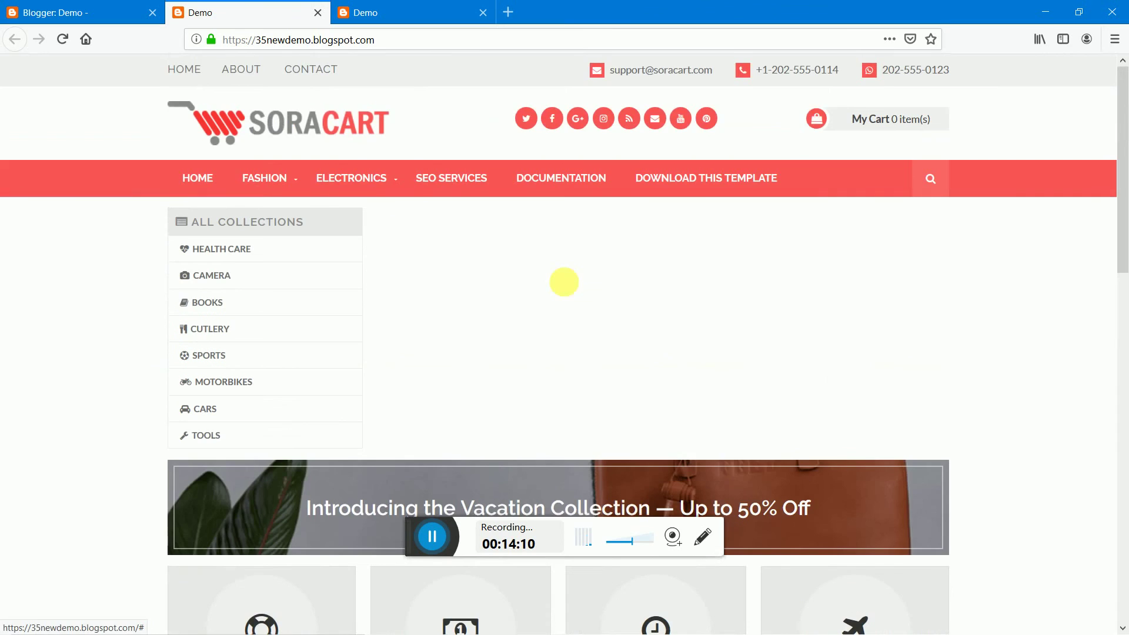
mouse_move(361, 190)
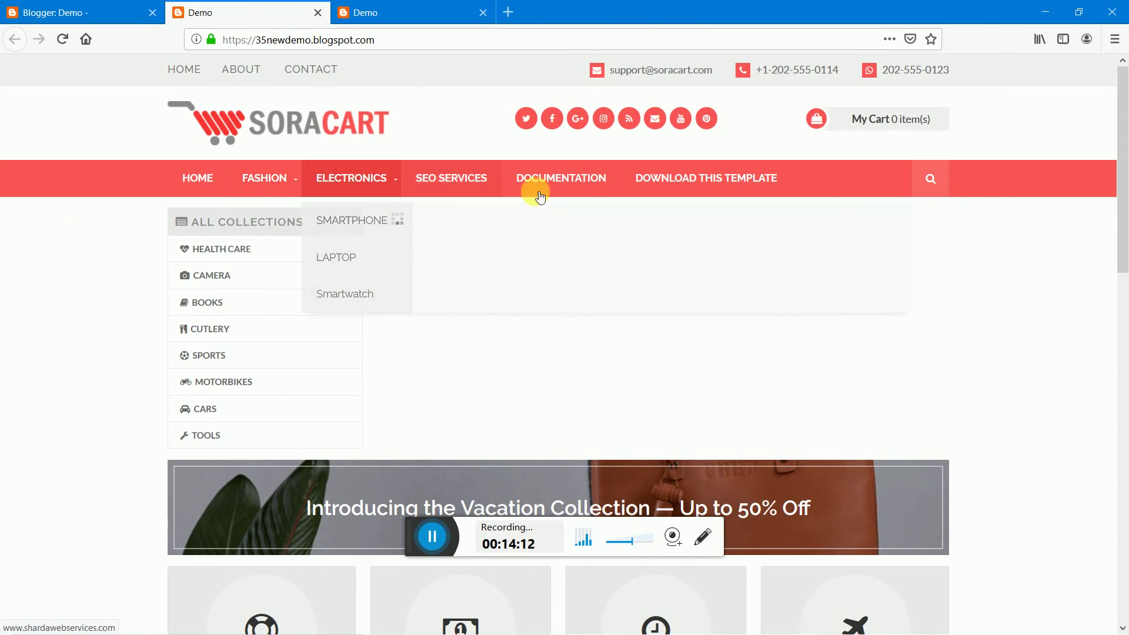